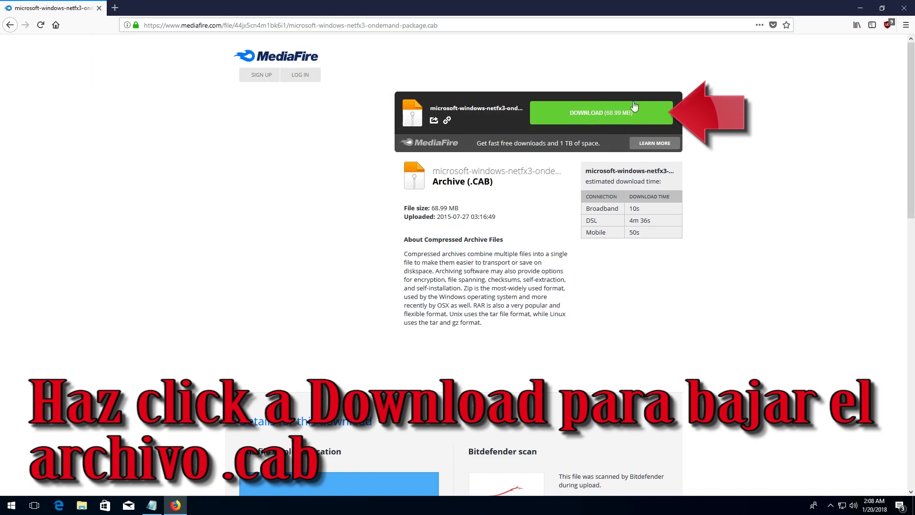
Step: Download microsoft-windows-netfx3-ondemand-package.cab from the MediaFire page, saving the file, and close the browser
left_click(605, 116)
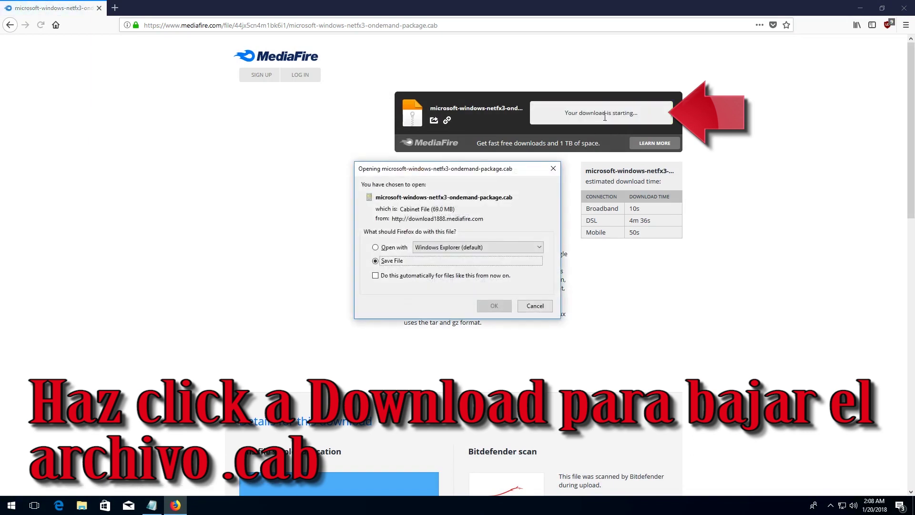
left_click(498, 305)
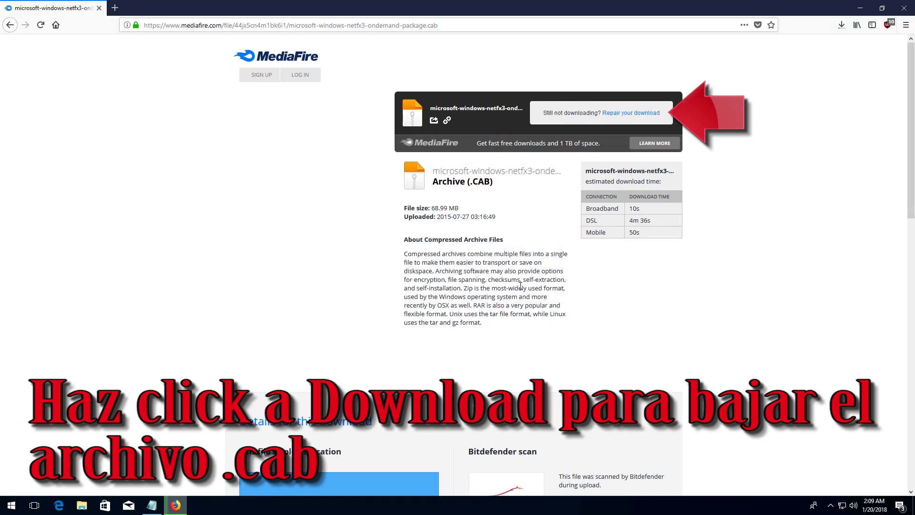
left_click(842, 26)
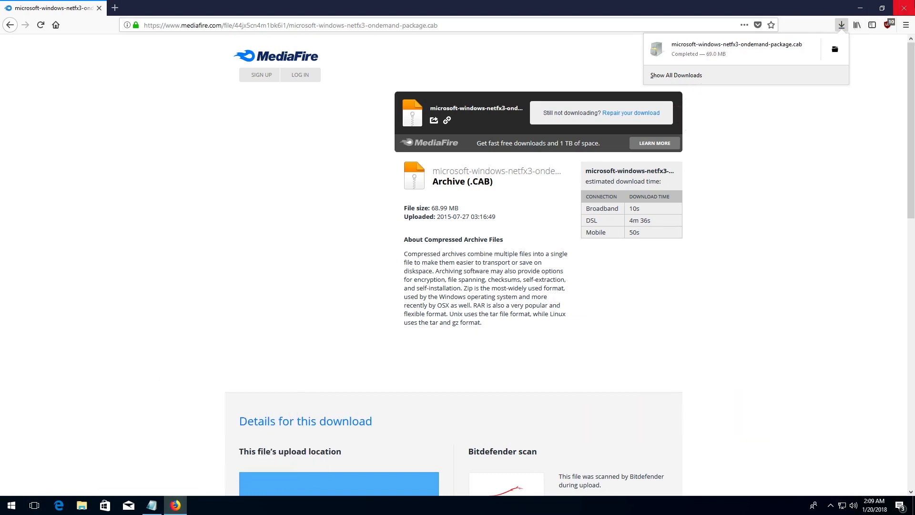
left_click(904, 8)
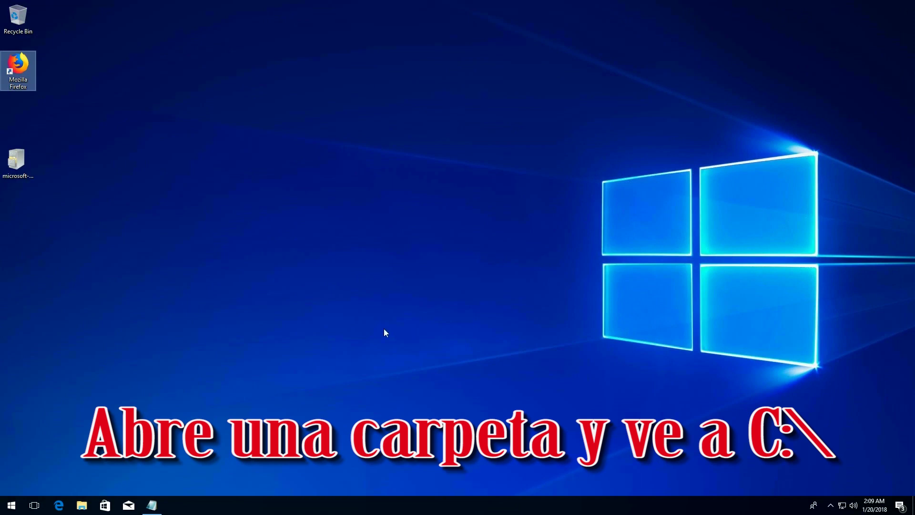
Step: Move the downloaded netfx3 .cab file from the desktop to the root of Local Disk (C:), granting administrator permission, and close the folder window
left_click(80, 503)
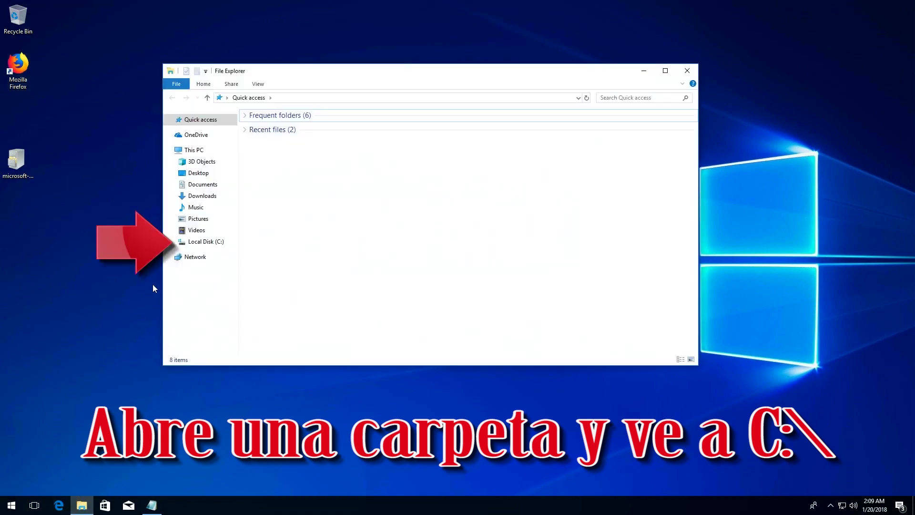
left_click(210, 242)
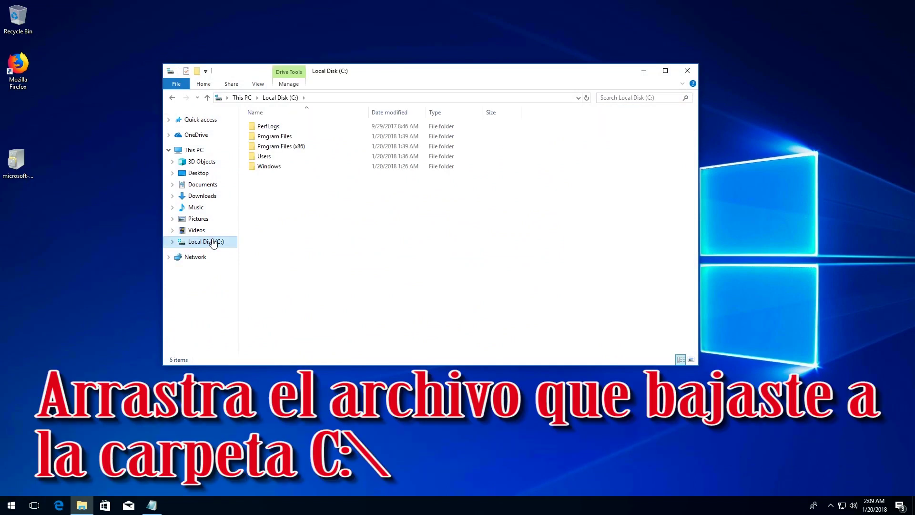
left_click(19, 162)
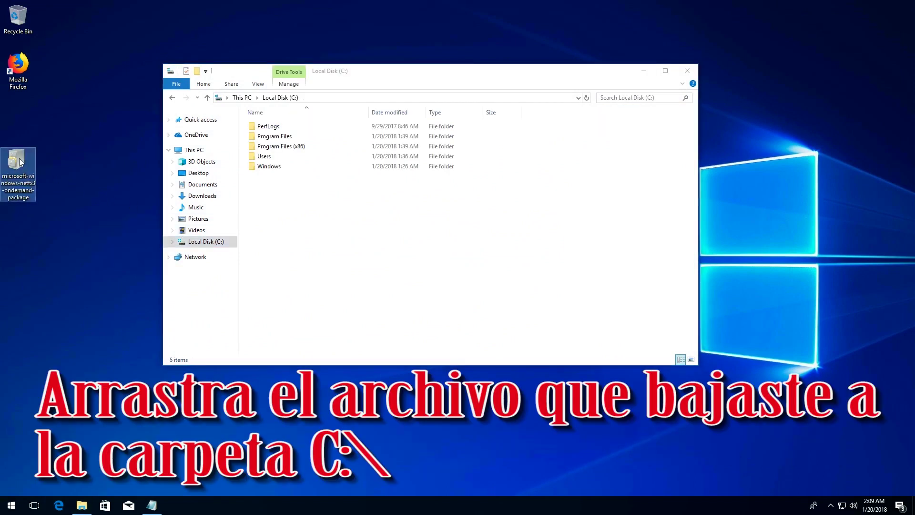
left_click_drag(20, 163, 310, 210)
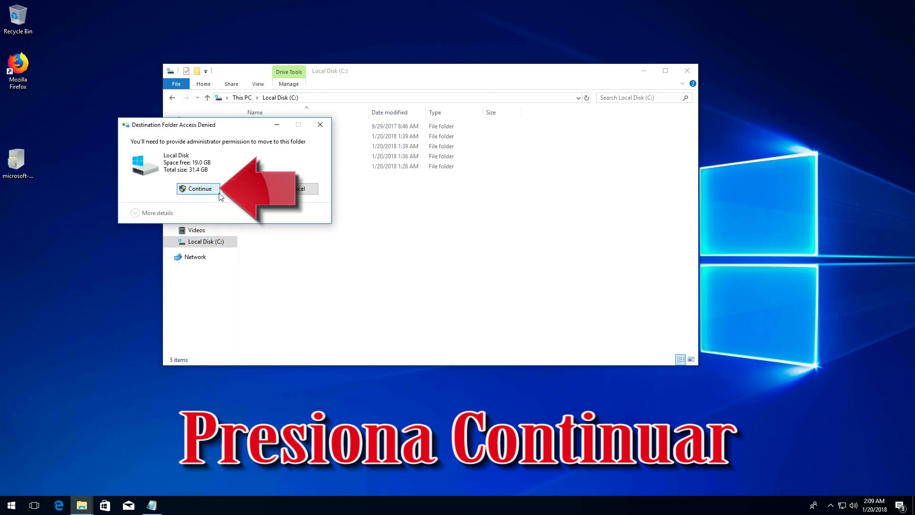
left_click(192, 189)
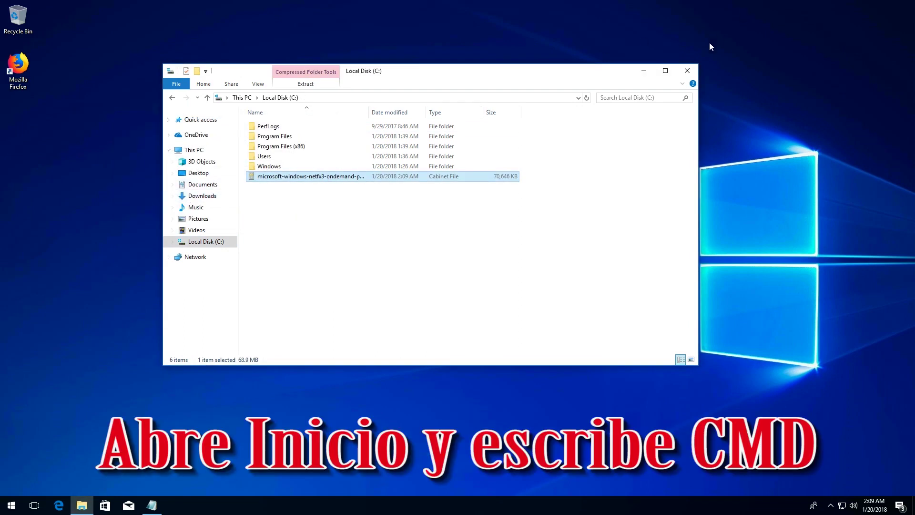
left_click(691, 69)
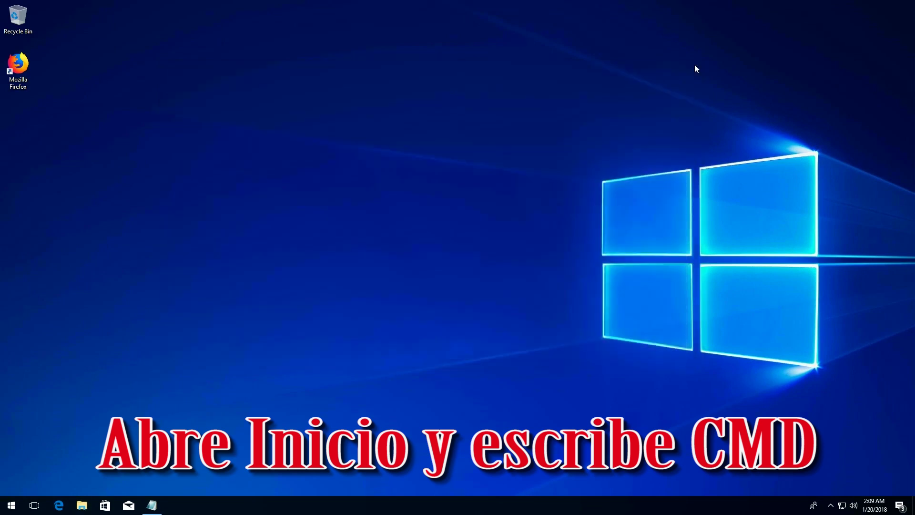
Step: Search for cmd, run Command Prompt as administrator with the elevation approved, and move its window toward the middle of the desktop
key("super")
type("cmd")
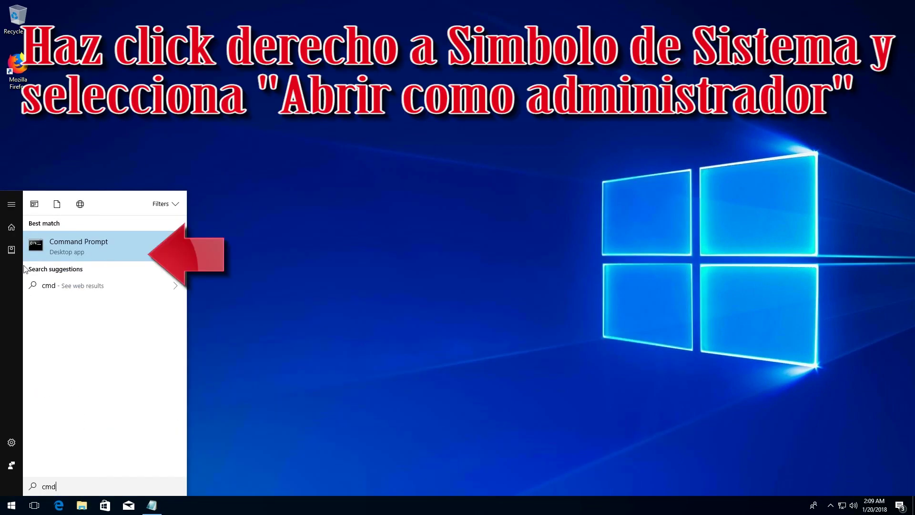
right_click(58, 247)
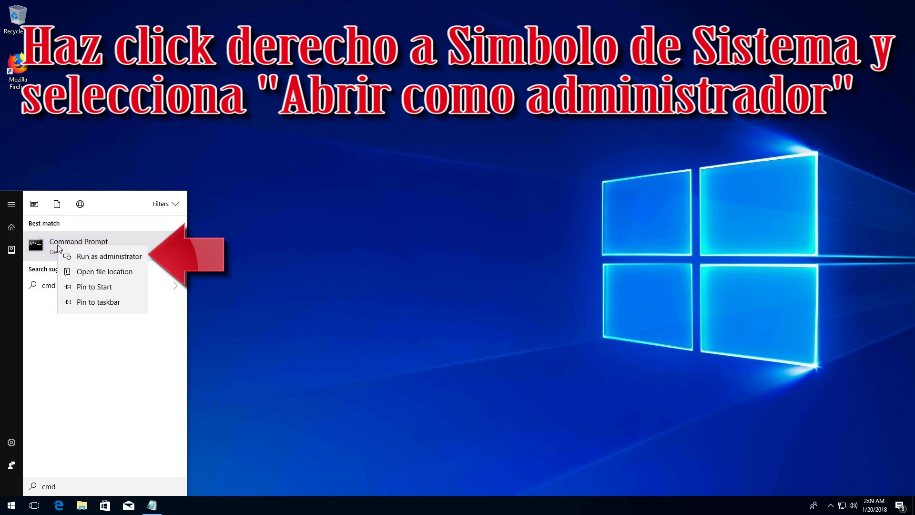
left_click(94, 266)
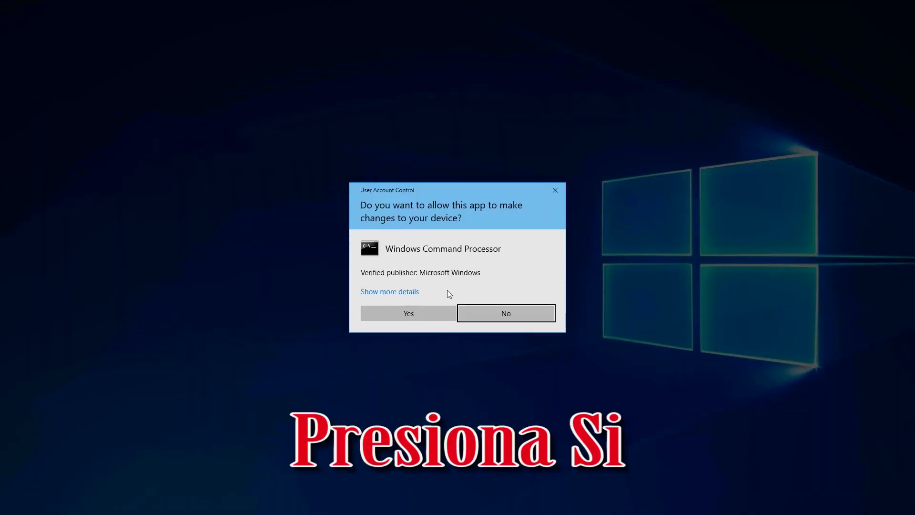
left_click(422, 307)
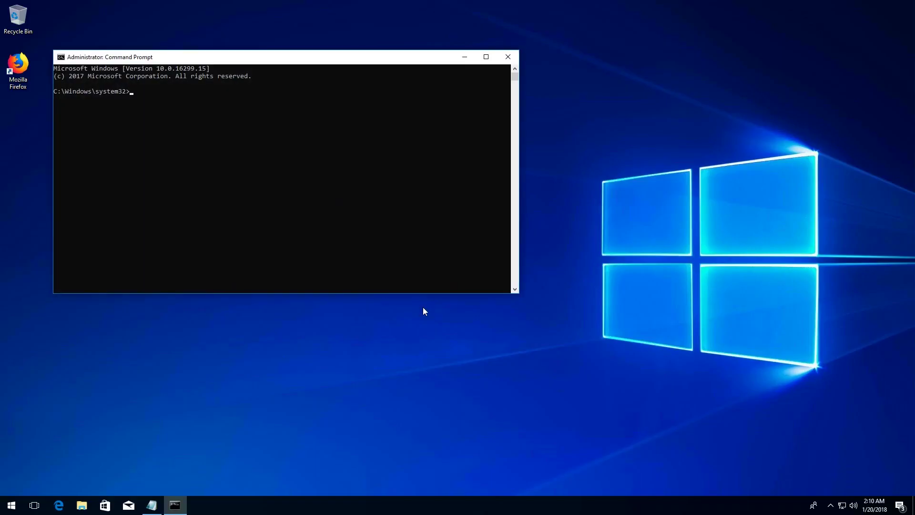
left_click_drag(292, 61, 462, 111)
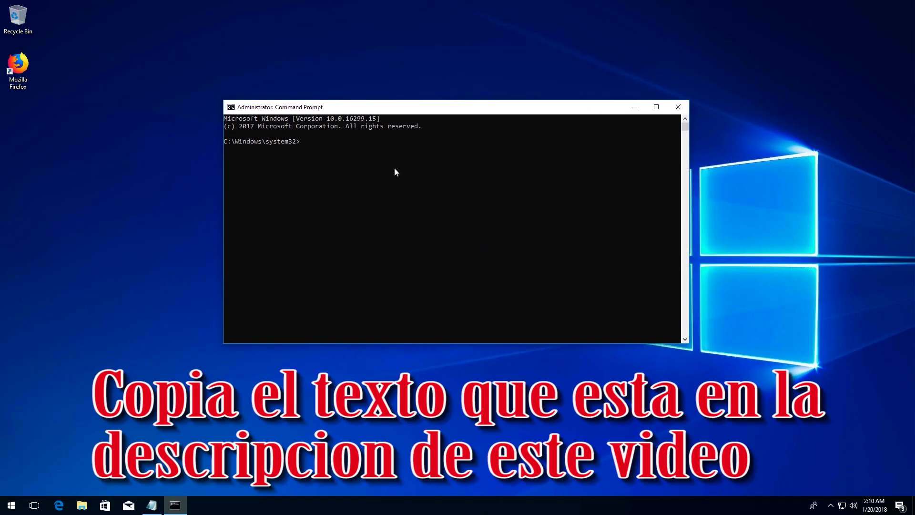
Step: Switch to Notepad, copy the line "Dism.exe /online /enable-feature /featurename:NetFX3 /source:C:\ /LimitAccess", and minimize Notepad
left_click(152, 505)
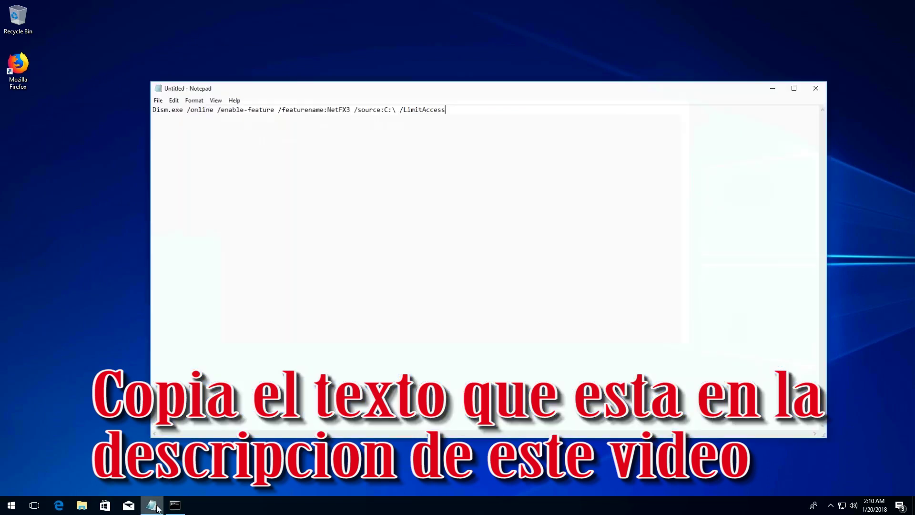
left_click_drag(498, 109, 155, 116)
right_click(163, 115)
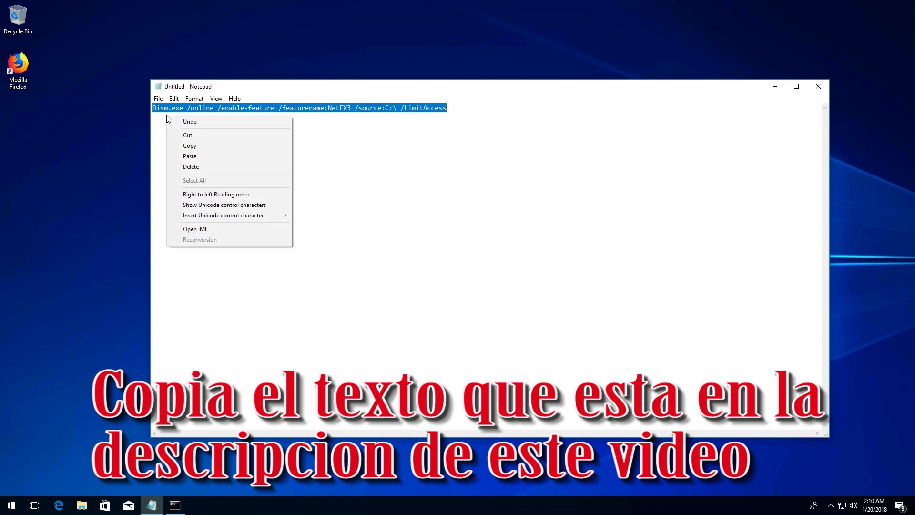
left_click(193, 147)
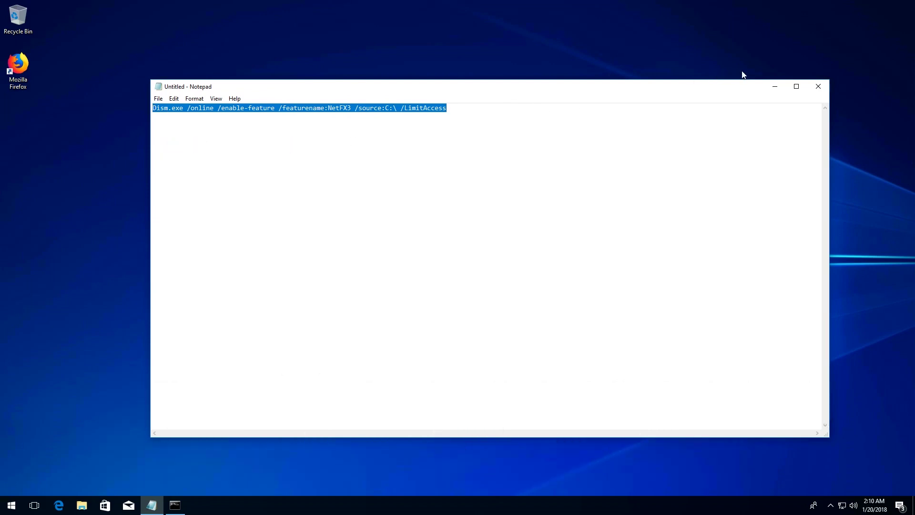
left_click(768, 87)
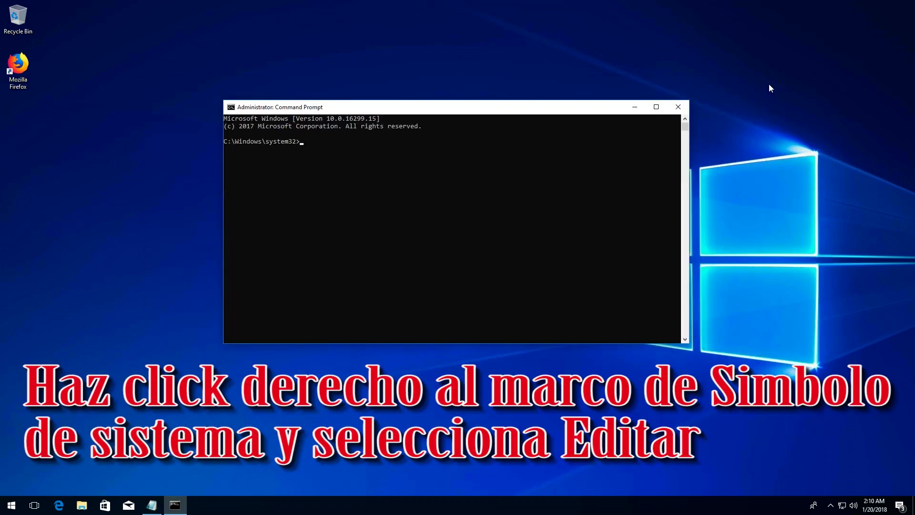
Step: Paste the copied command into Command Prompt and run "Dism.exe /online /enable-feature /featurename:NetFX3 /source:C:\ /LimitAccess"
right_click(458, 110)
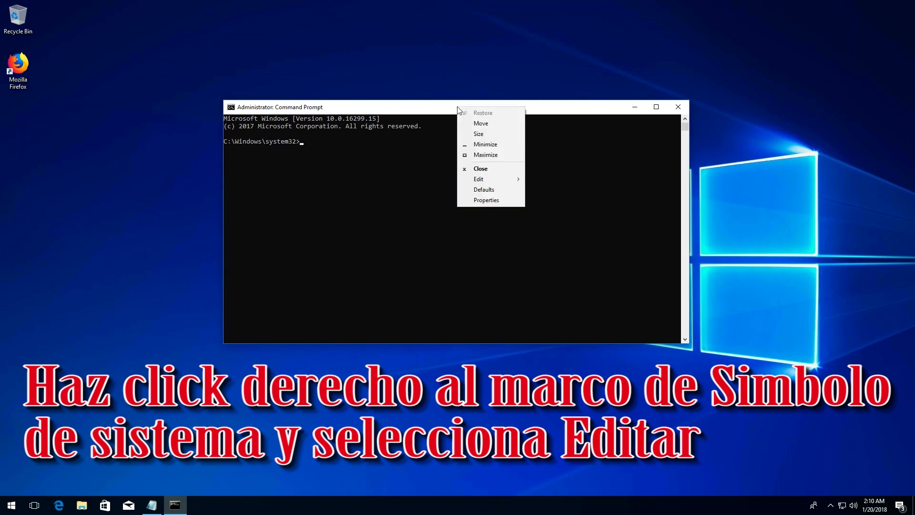
mouse_move(481, 182)
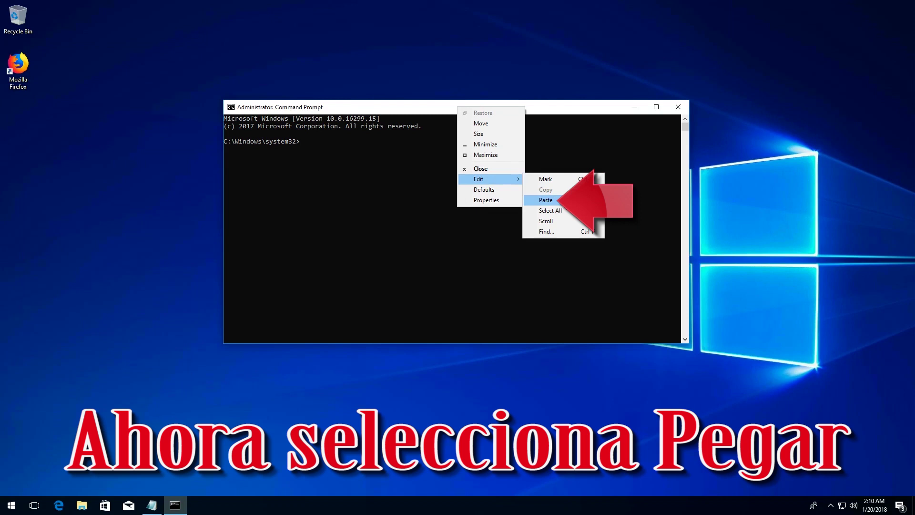
left_click(565, 199)
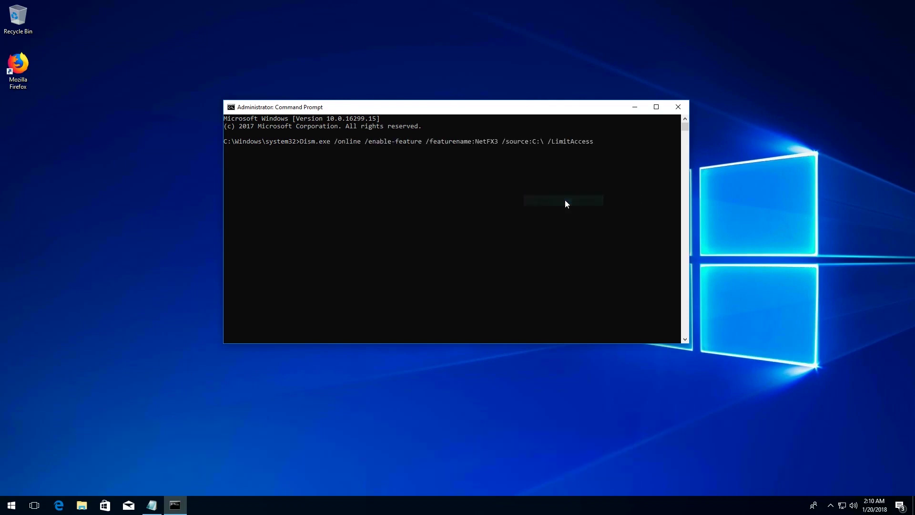
key("Return")
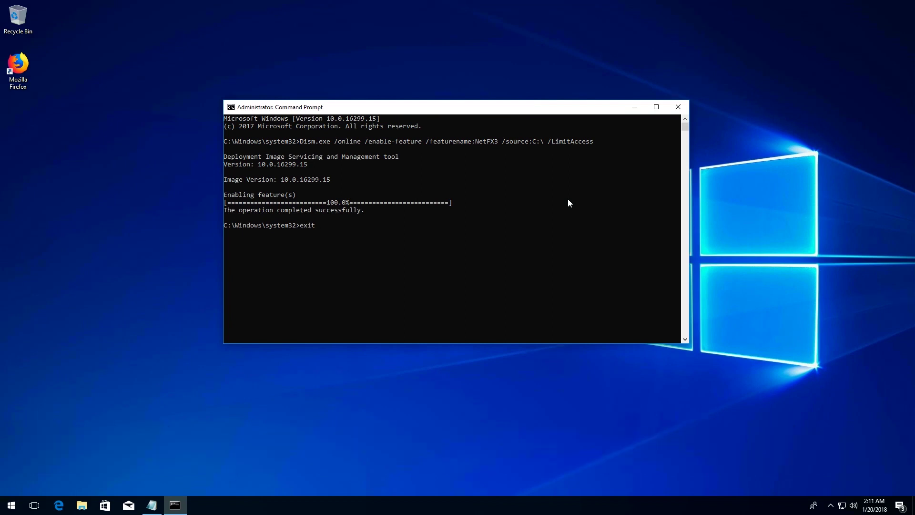
Step: Close Command Prompt with the exit command and restart the computer
key("Return")
left_click(11, 505)
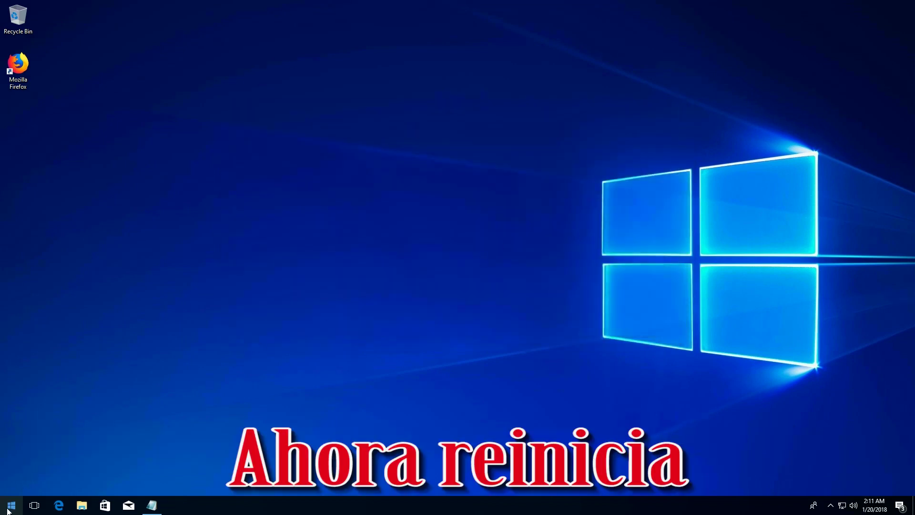
left_click(9, 490)
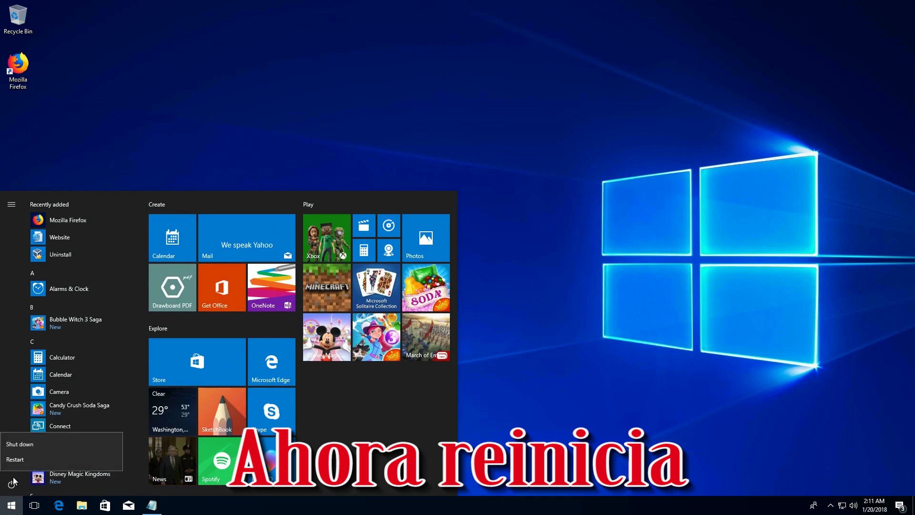
left_click(21, 464)
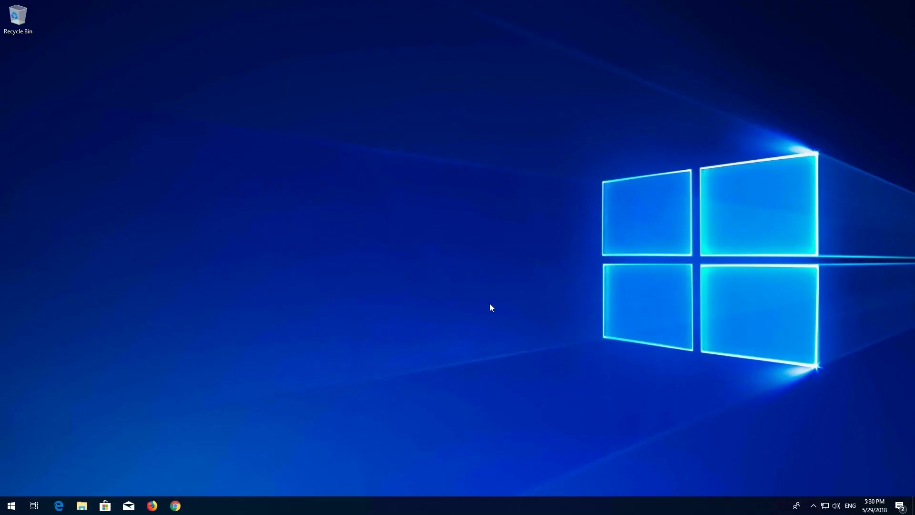
Step: Search for "computer management", open Computer Management, and move its window toward the middle of the desktop
key("super")
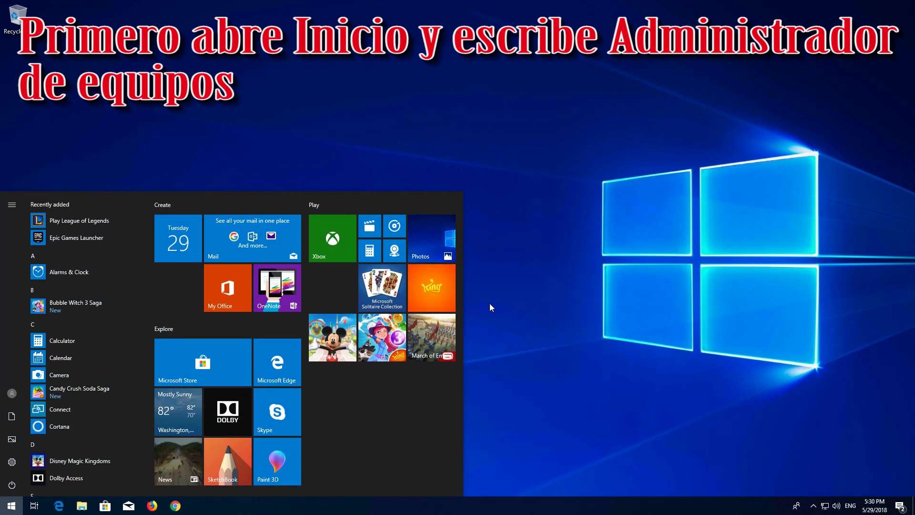
type("computer")
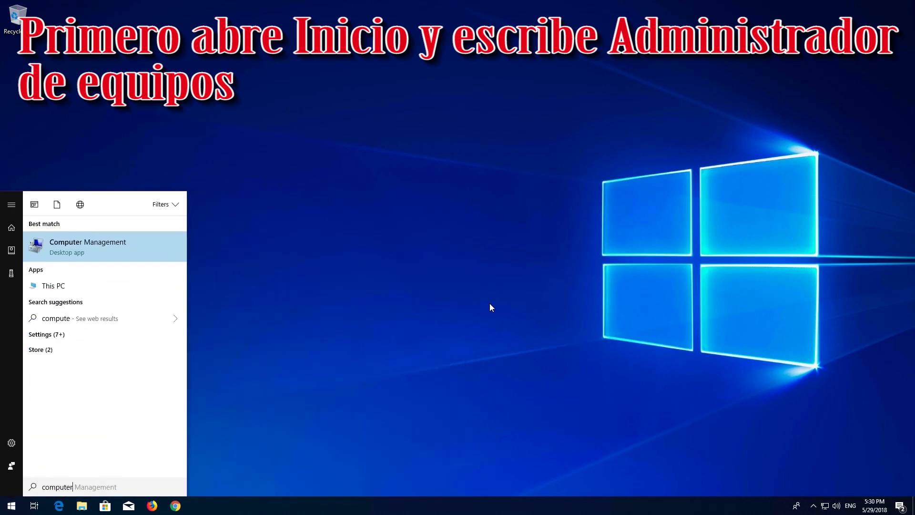
type(" management")
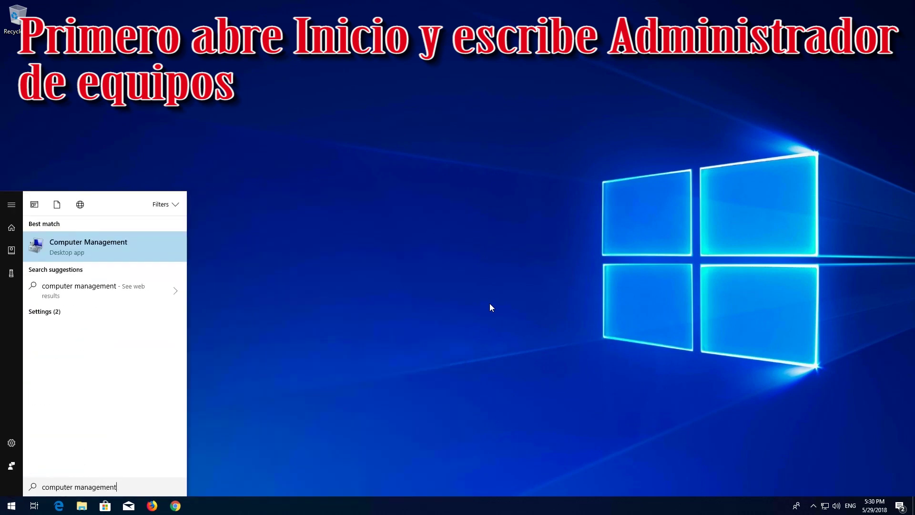
left_click(137, 250)
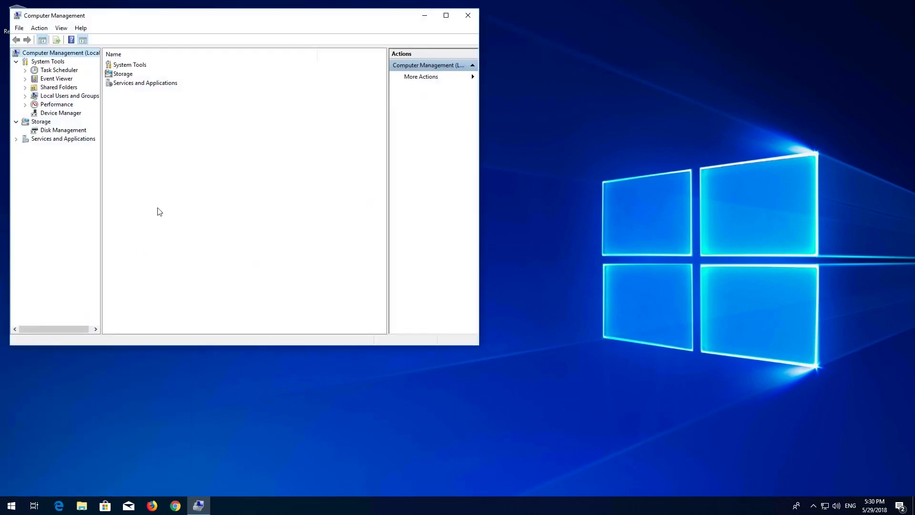
left_click_drag(212, 20, 478, 88)
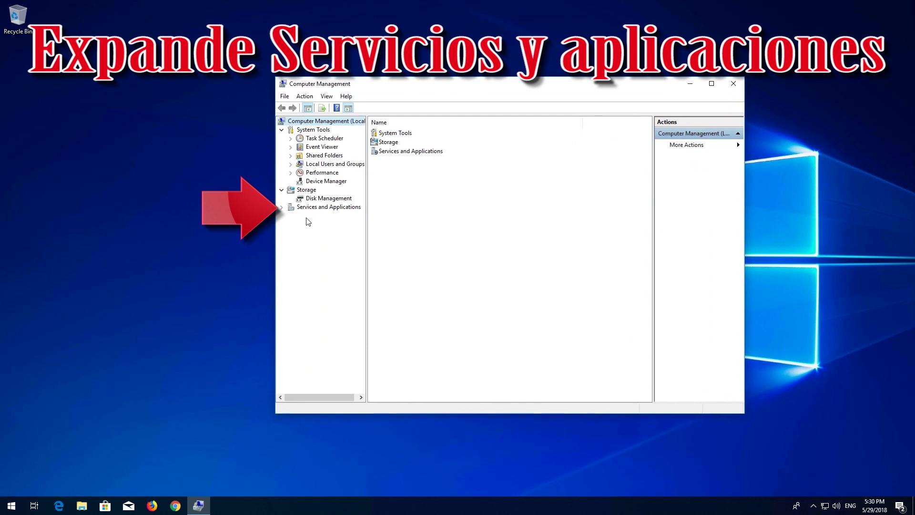
Step: Show the Services list under Services and Applications, find the Windows Update service, and open its properties
left_click(282, 208)
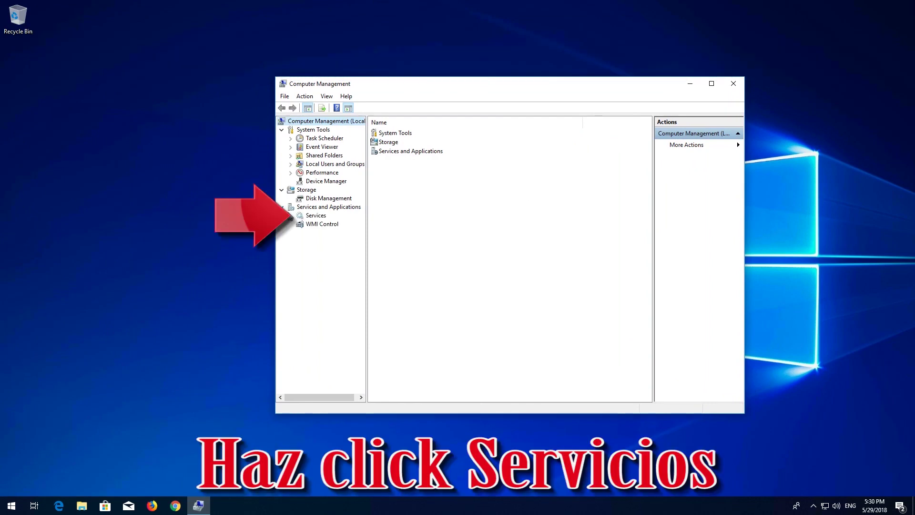
left_click(311, 218)
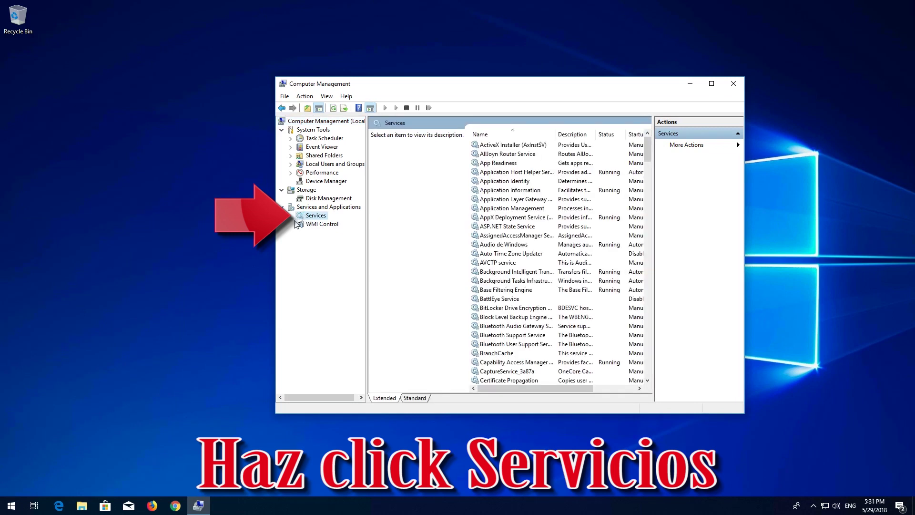
left_click(576, 182)
scroll(575, 184, "down", 15)
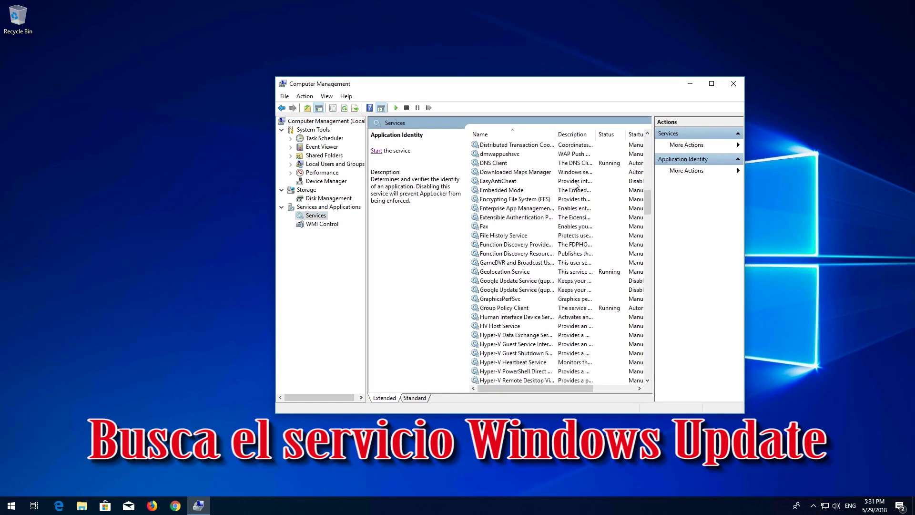
scroll(575, 184, "down", 20)
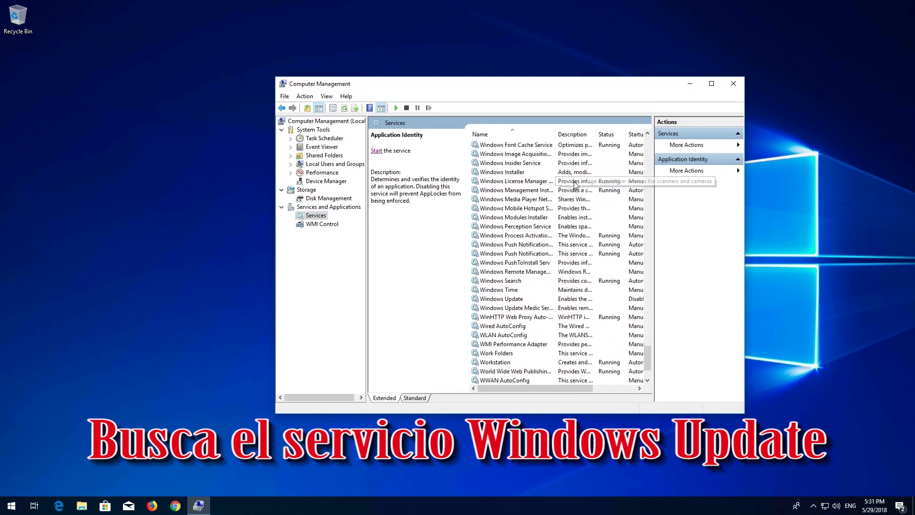
left_click(507, 299)
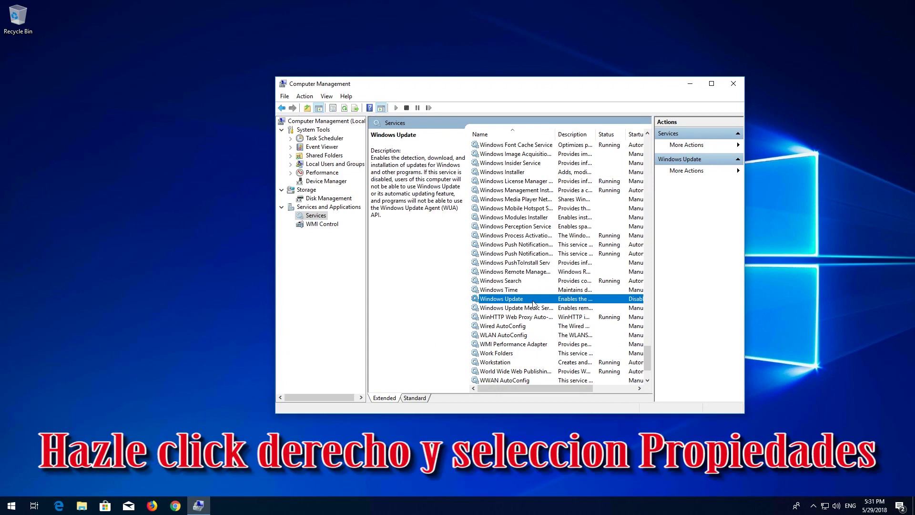
right_click(534, 304)
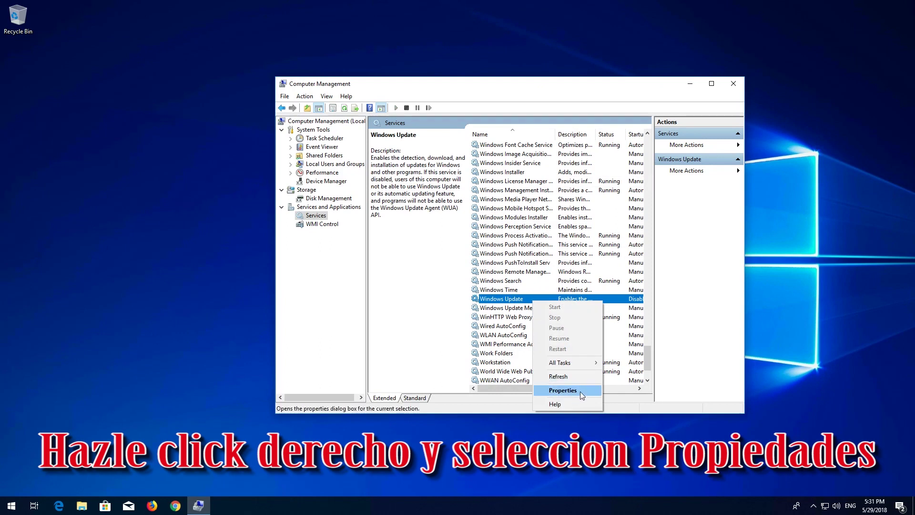
left_click(564, 390)
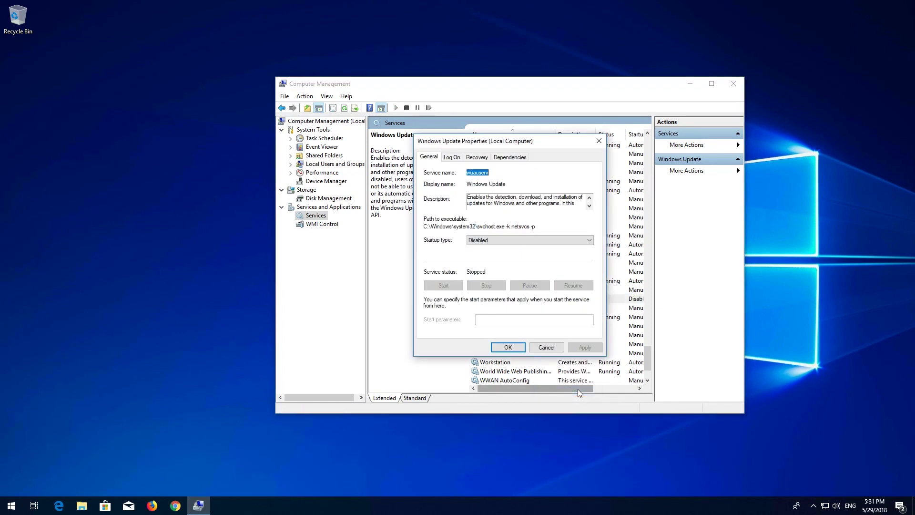
Step: Set the Windows Update service's startup type to Automatic, start the service, and close Computer Management
left_click(497, 244)
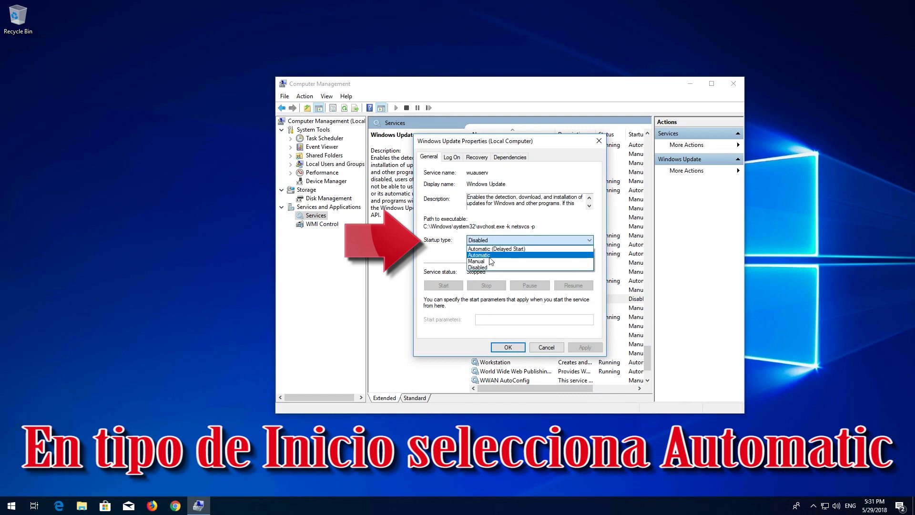
left_click(530, 259)
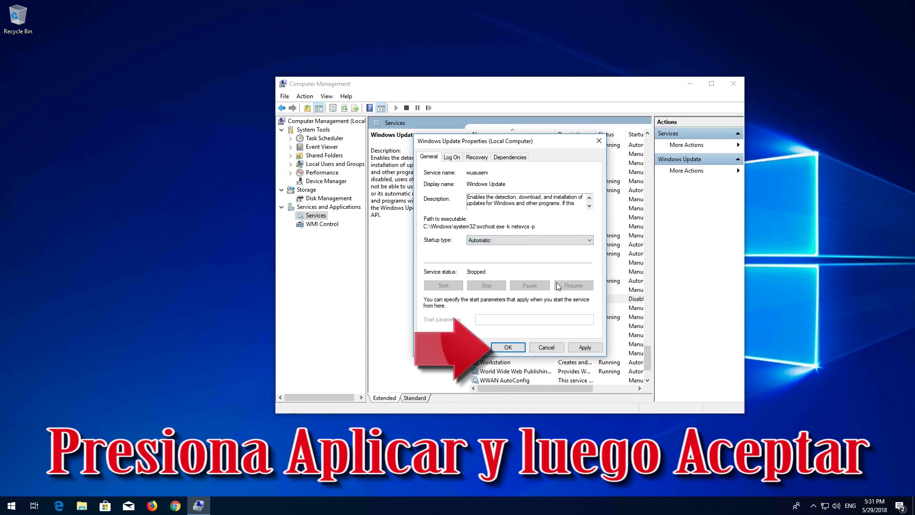
left_click(585, 347)
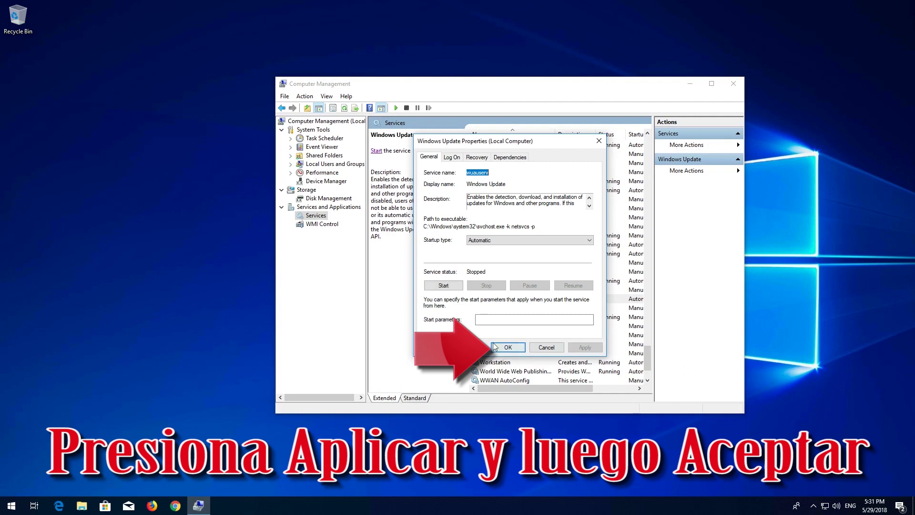
left_click(515, 348)
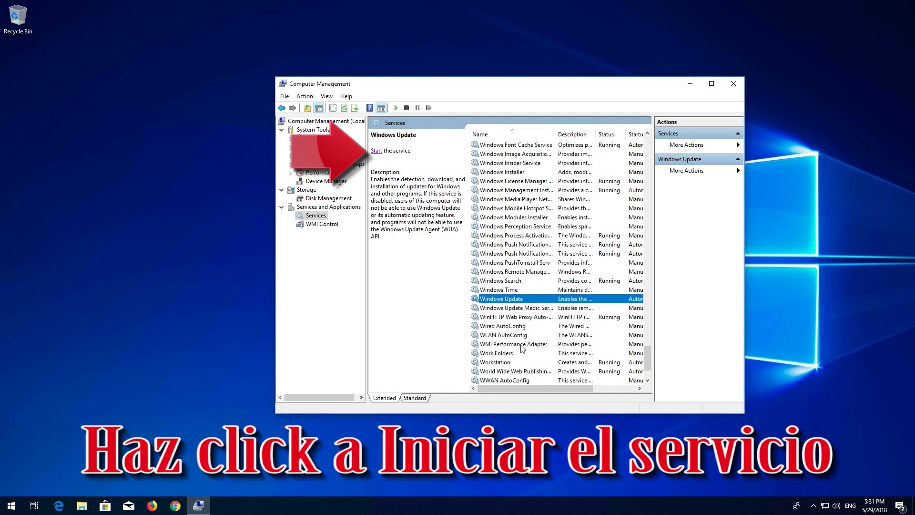
left_click(381, 152)
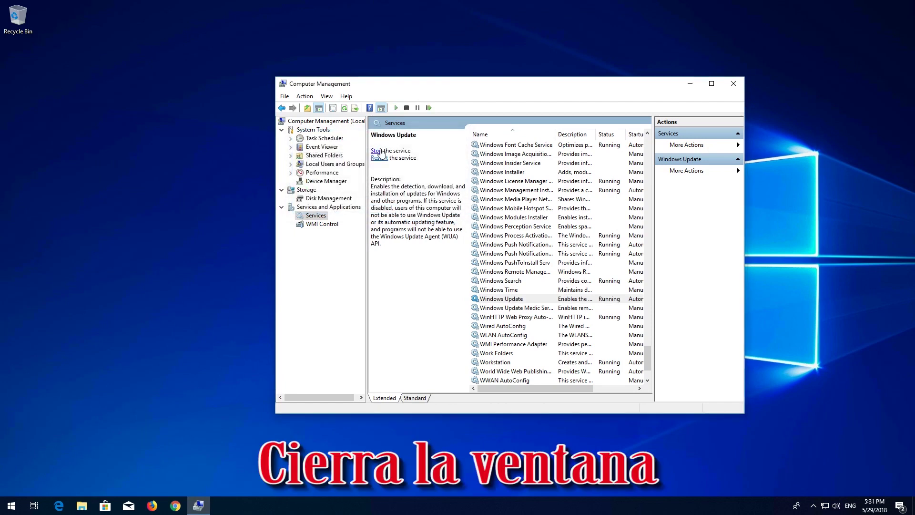
left_click(727, 89)
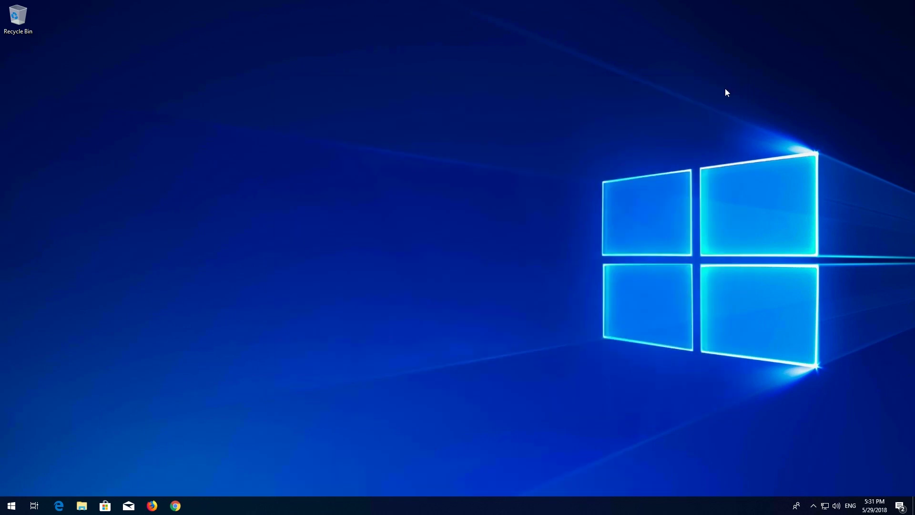
Step: Search for "control panel" from Start and open Control Panel
key("super")
type("con")
type("l ")
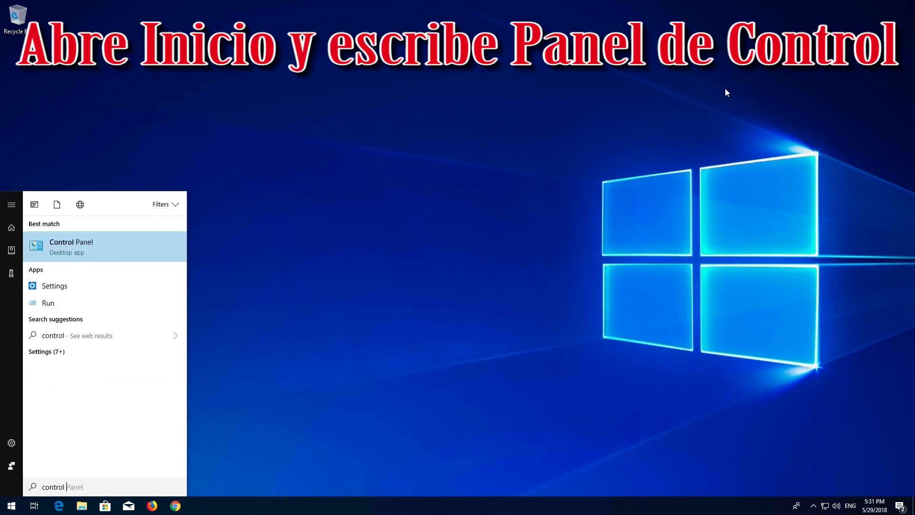
type("panel")
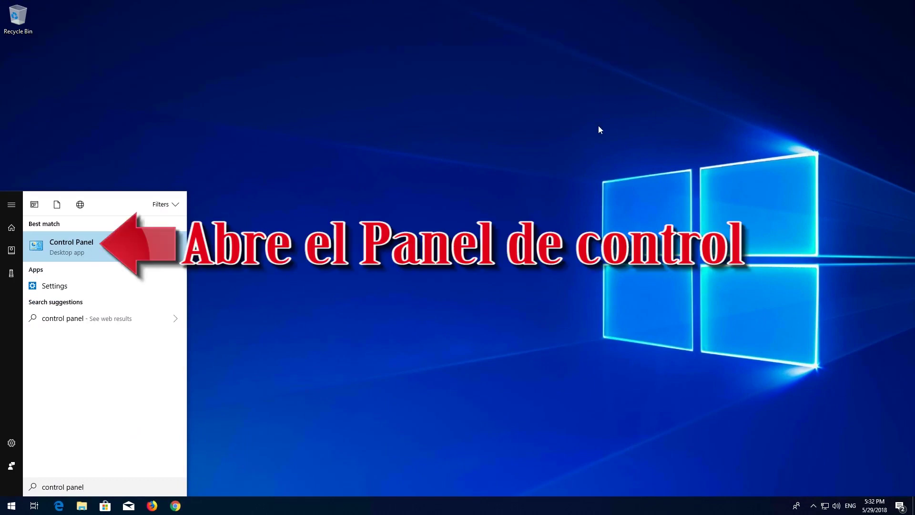
left_click(84, 253)
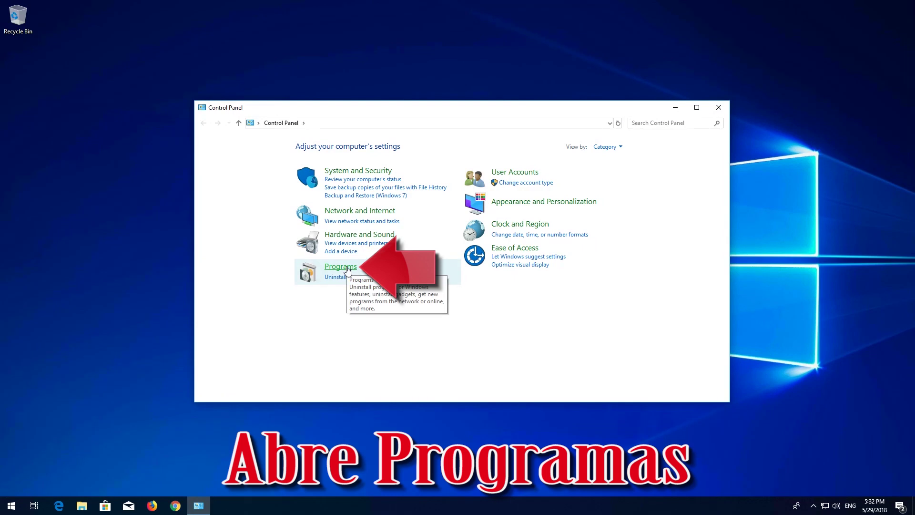
Step: Go to Programs and Features and open the dialog for turning Windows features on or off
left_click(341, 266)
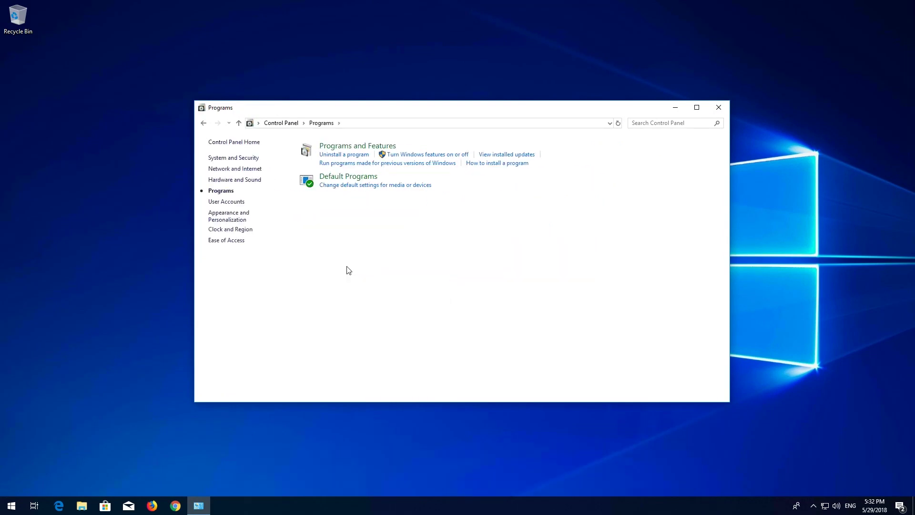
left_click(375, 146)
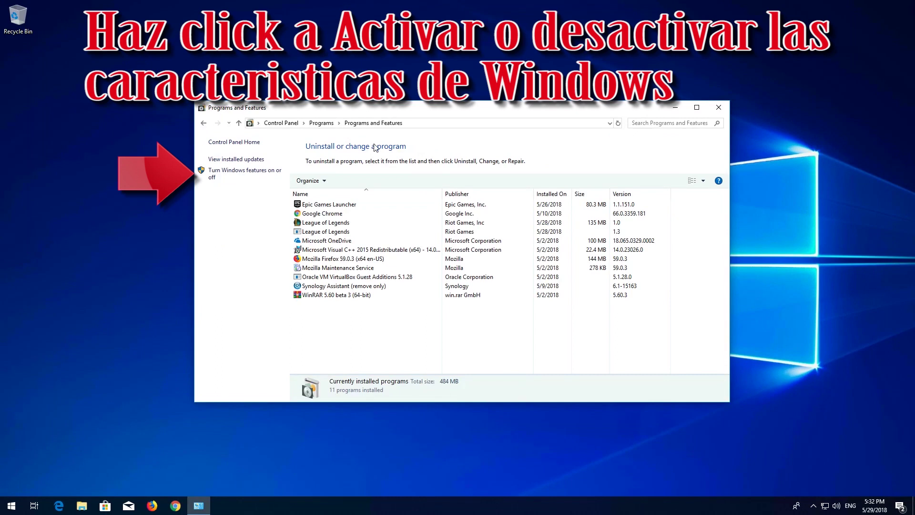
left_click(240, 175)
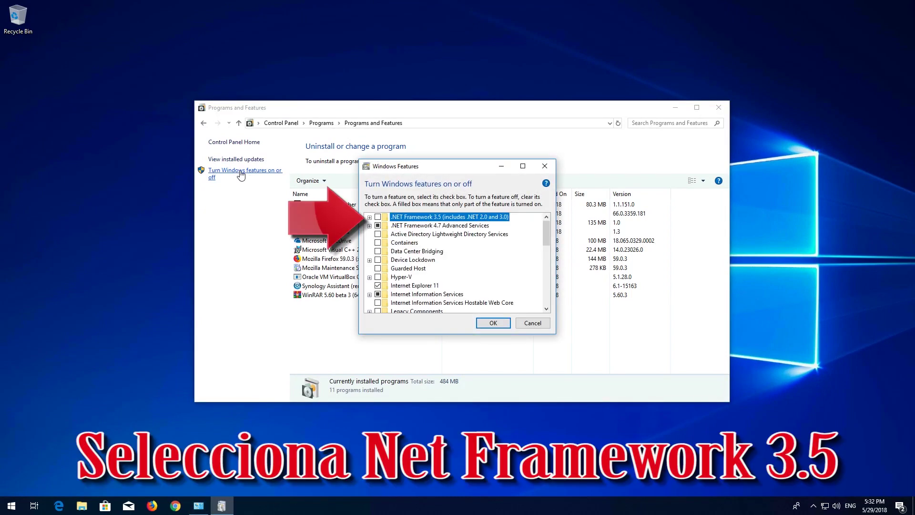
Step: Enable .NET Framework 3.5 with both Windows Communication Foundation activation options, and let Windows Update download the files
left_click(370, 218)
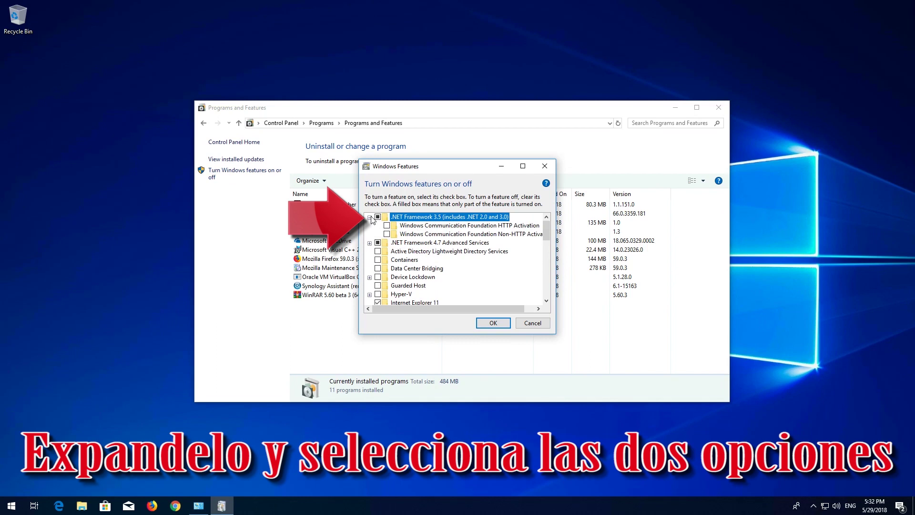
left_click(387, 225)
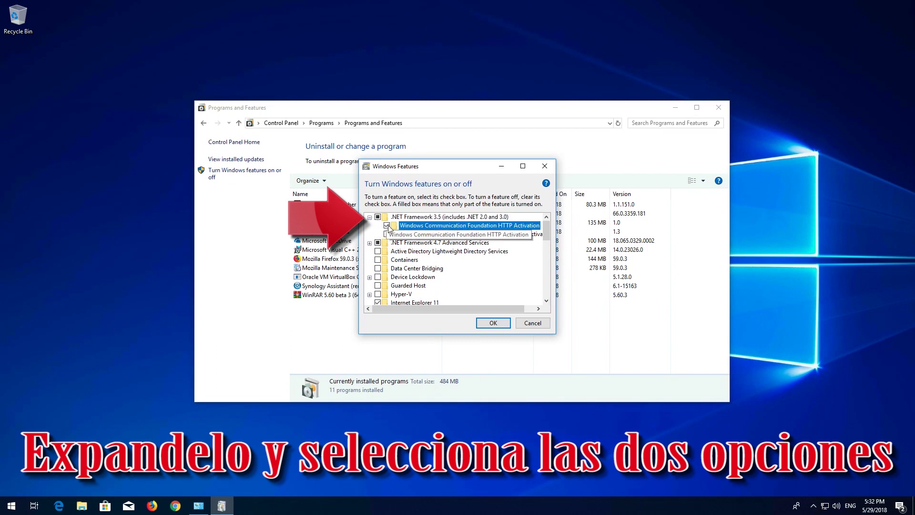
left_click(387, 234)
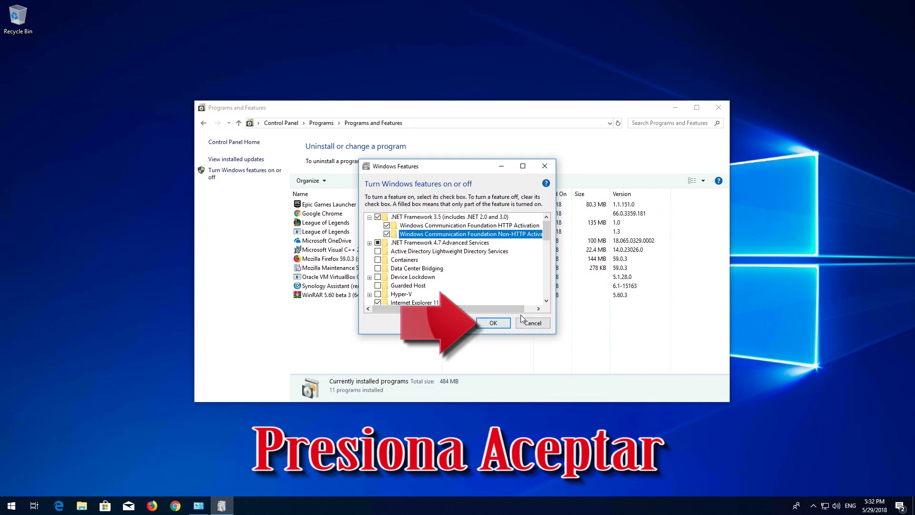
left_click(488, 327)
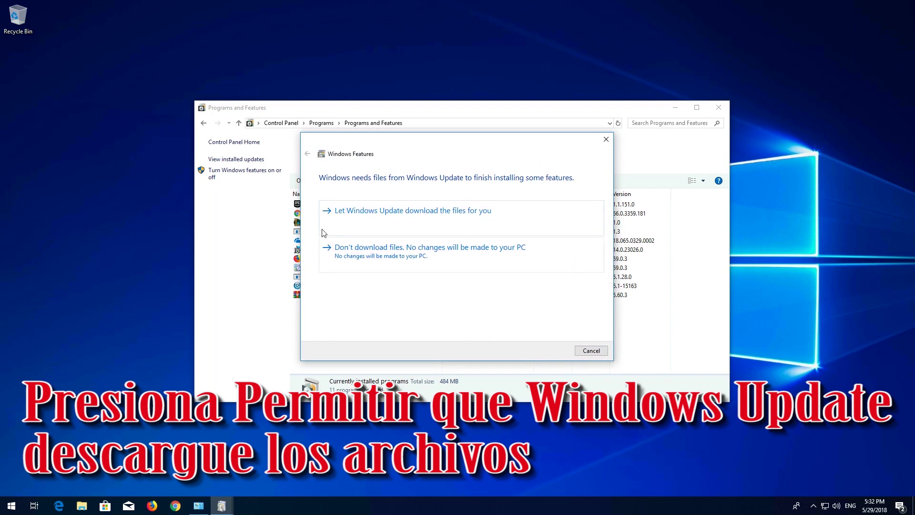
left_click(428, 227)
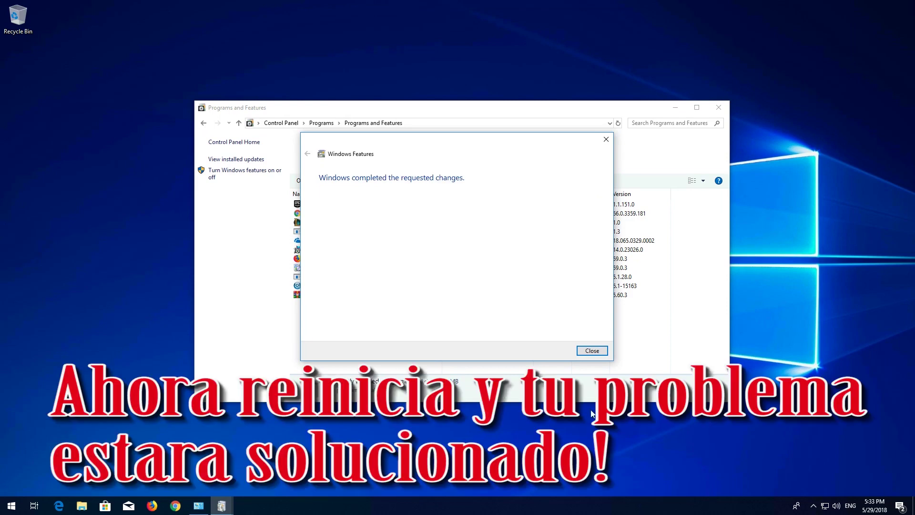
Step: Close the Windows Features dialog and Programs and Features, and restart the computer
left_click(592, 351)
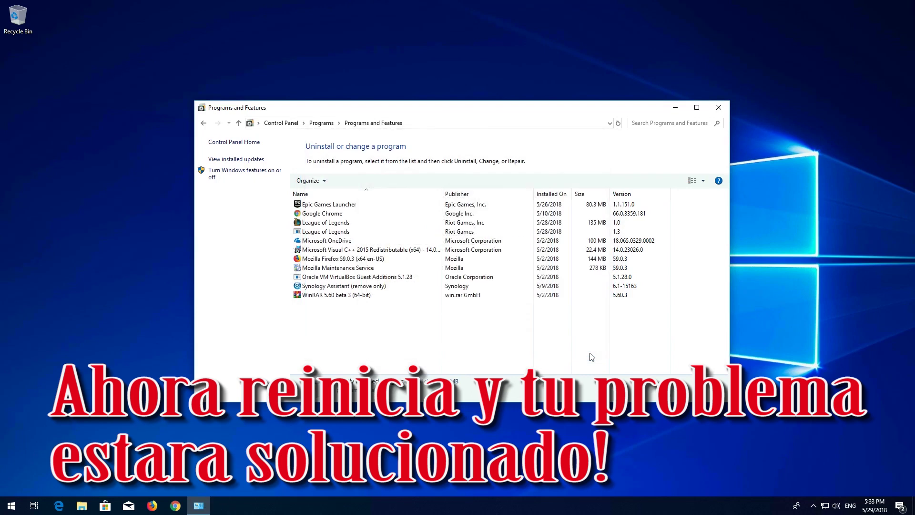
left_click(713, 108)
left_click(11, 505)
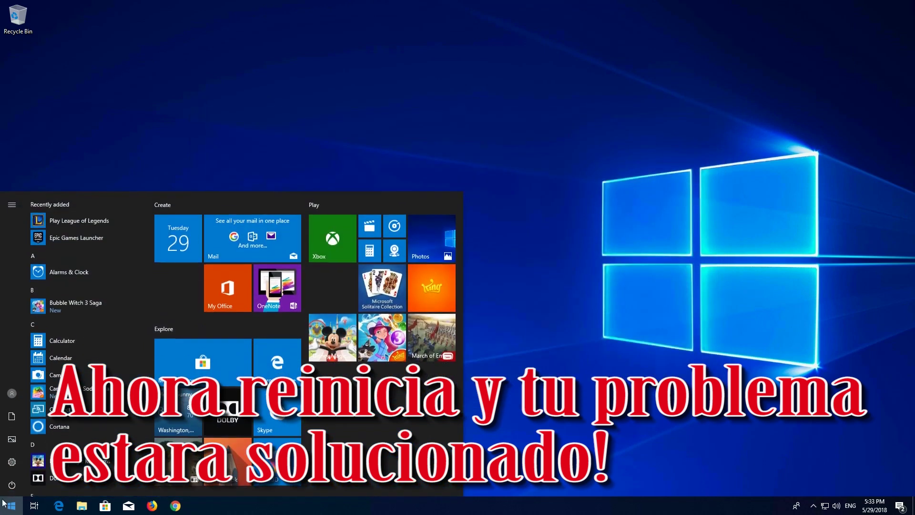
left_click(12, 485)
left_click(19, 460)
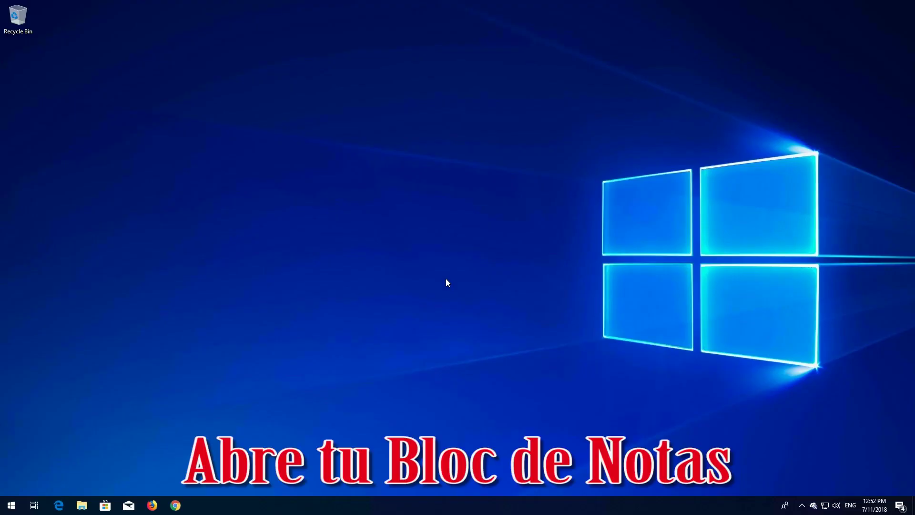
Step: Search for "note", open Notepad, and paste the copied .NET Framework 3.5 Offline Installer script into the empty document
left_click(11, 505)
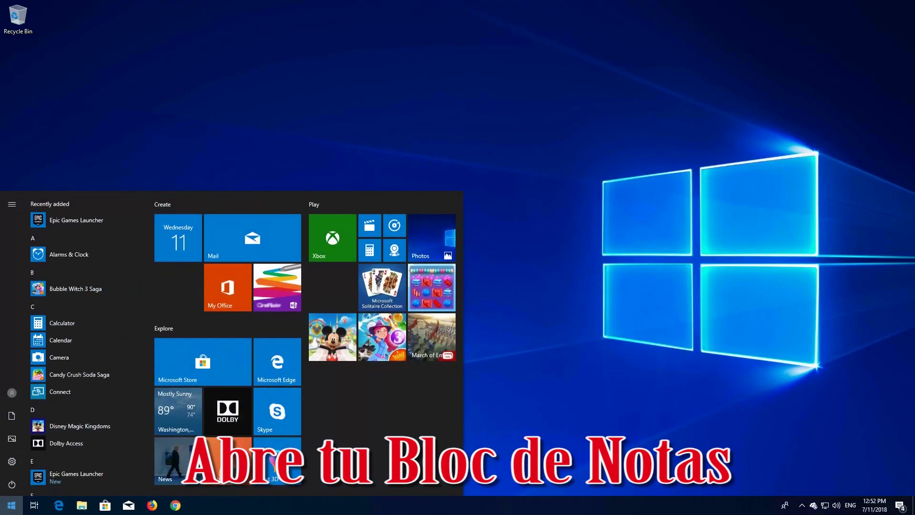
type("note")
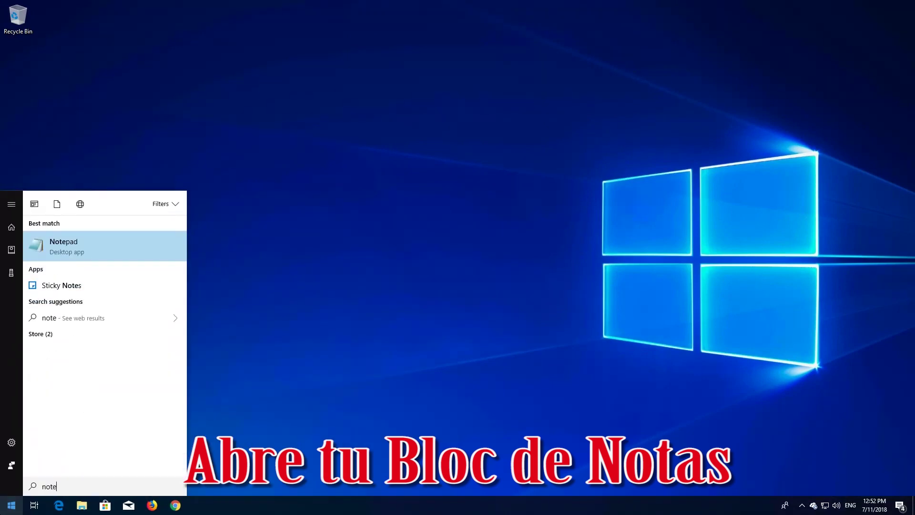
key("Return")
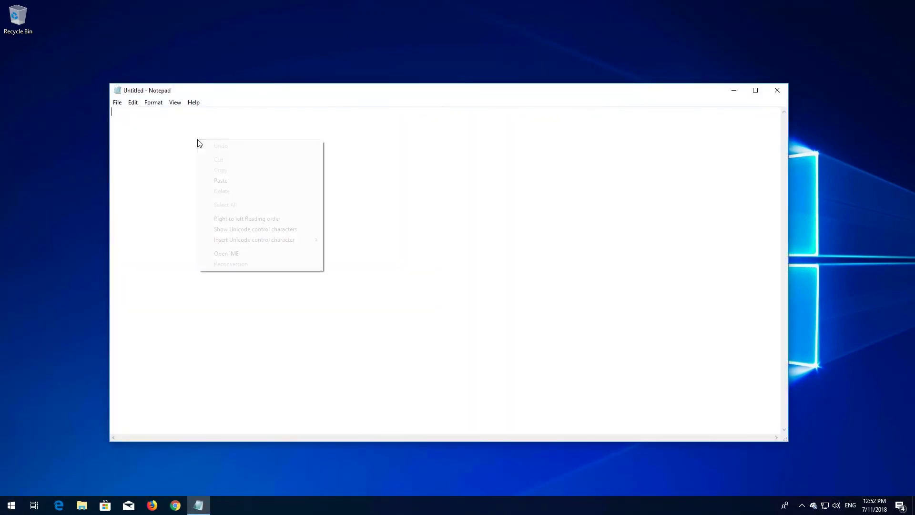
right_click(198, 140)
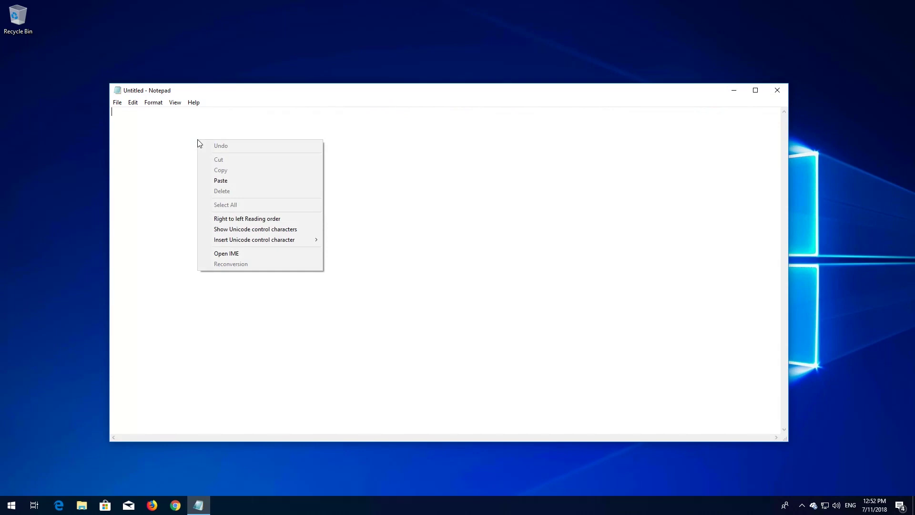
left_click(273, 180)
Step: Select the drive letter in the script's /Source path and check the Windows installation disc's drive letter in File Explorer
left_click_drag(344, 138, 351, 136)
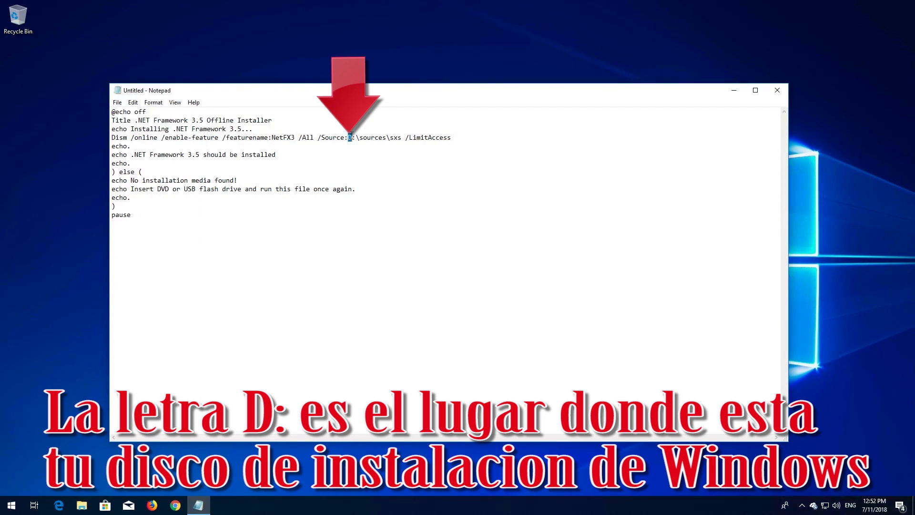
left_click(82, 506)
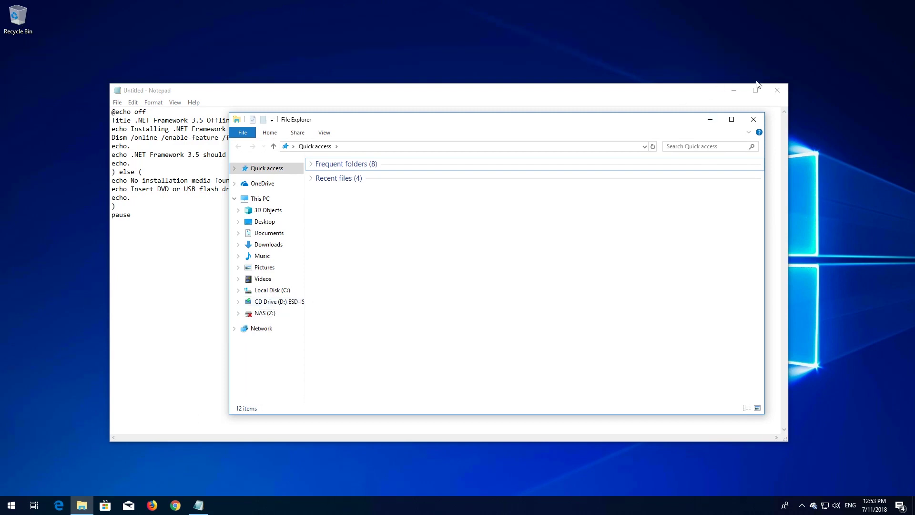
left_click(754, 119)
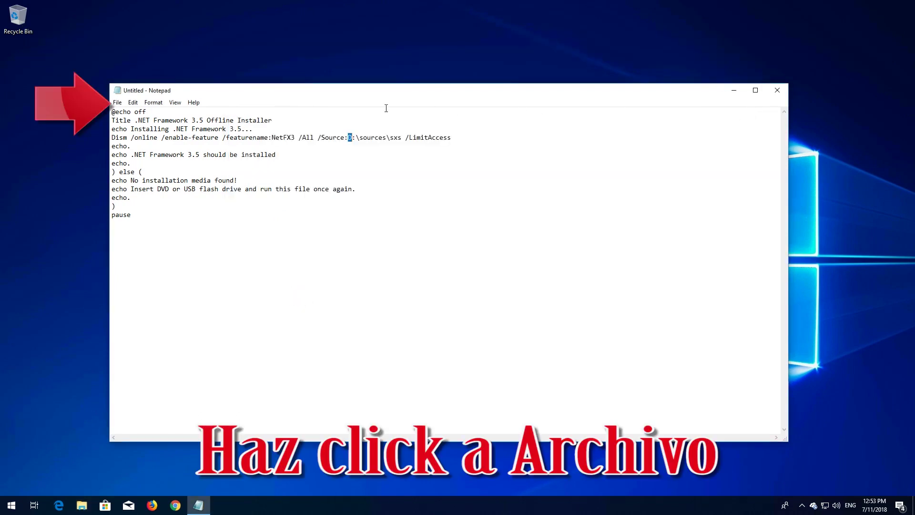
Step: Save the script to the Desktop as fix.cmd with the All Files type, and close Notepad
left_click(117, 102)
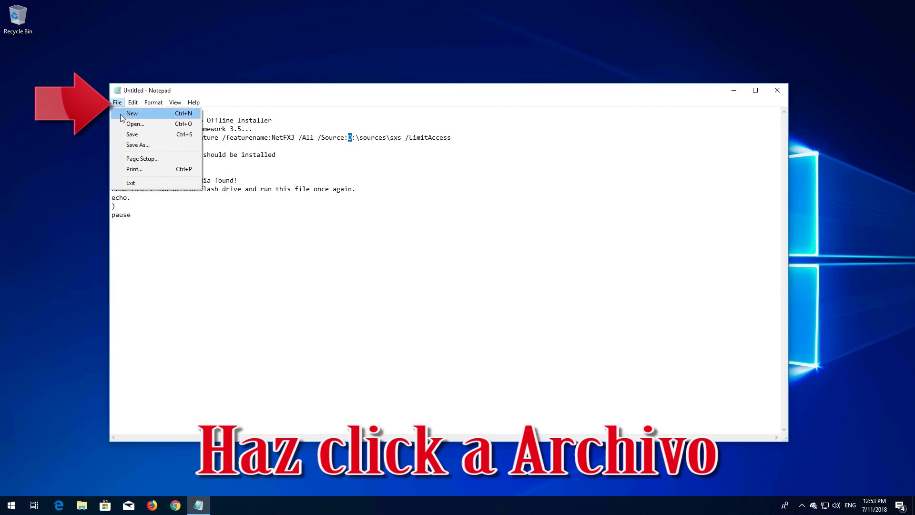
left_click(151, 144)
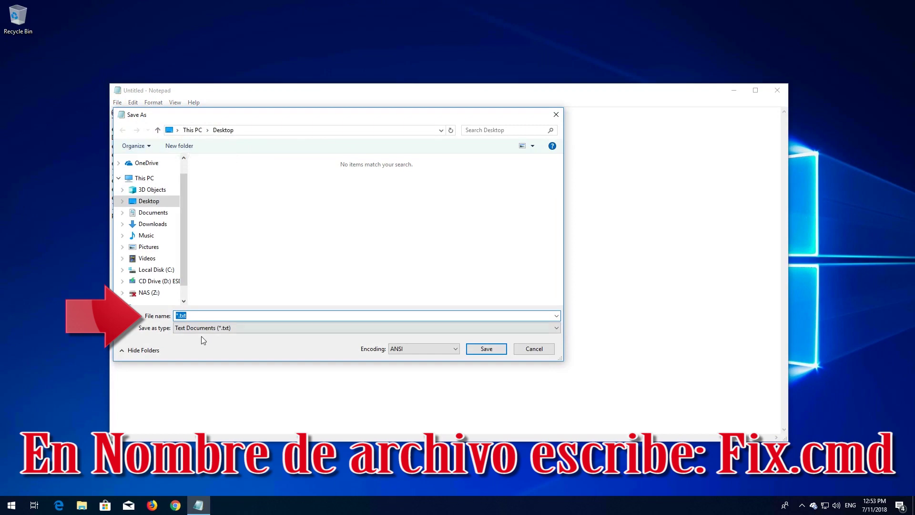
type("fix.cmd")
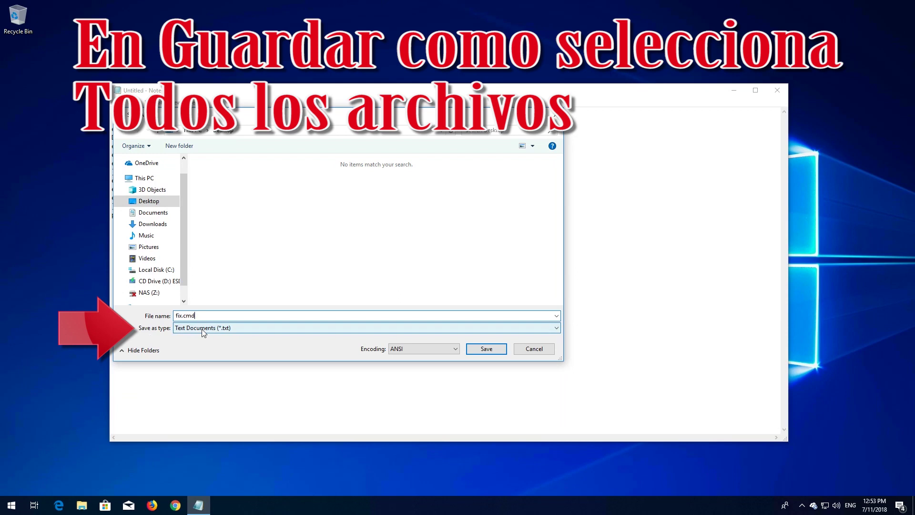
left_click(201, 328)
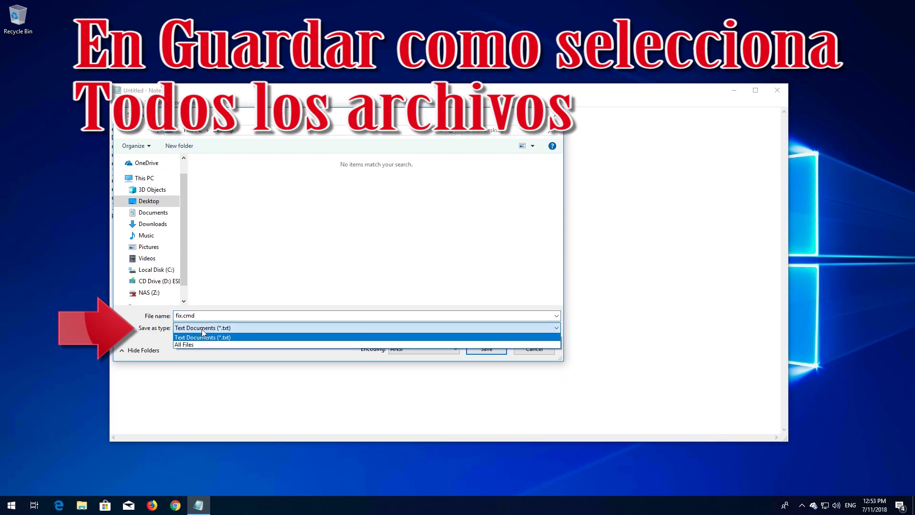
left_click(221, 347)
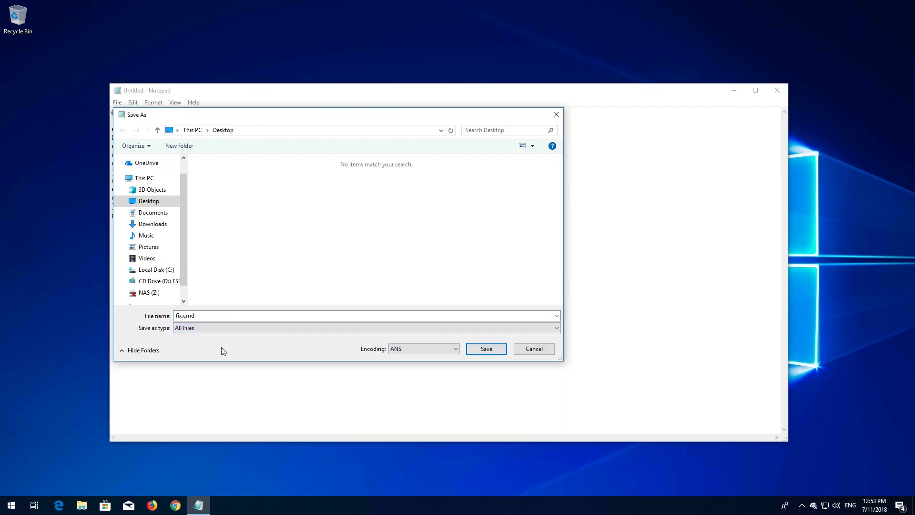
left_click(484, 349)
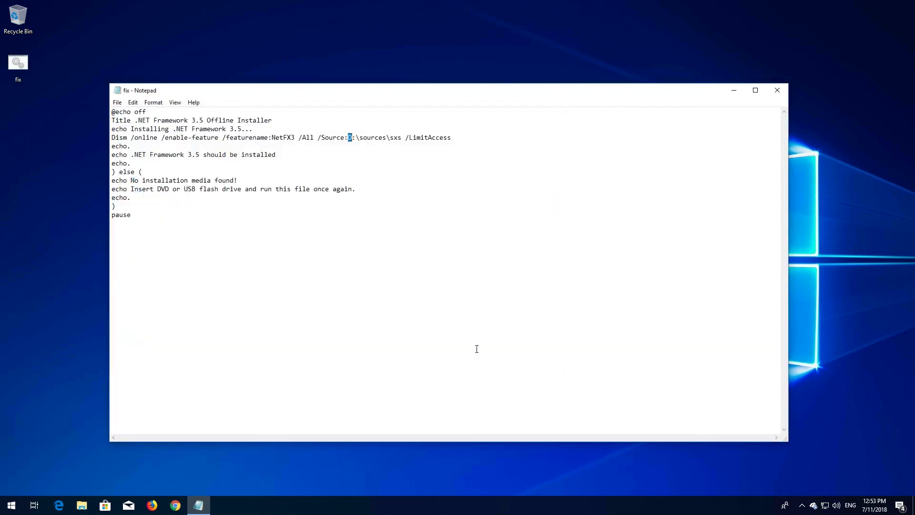
left_click(778, 90)
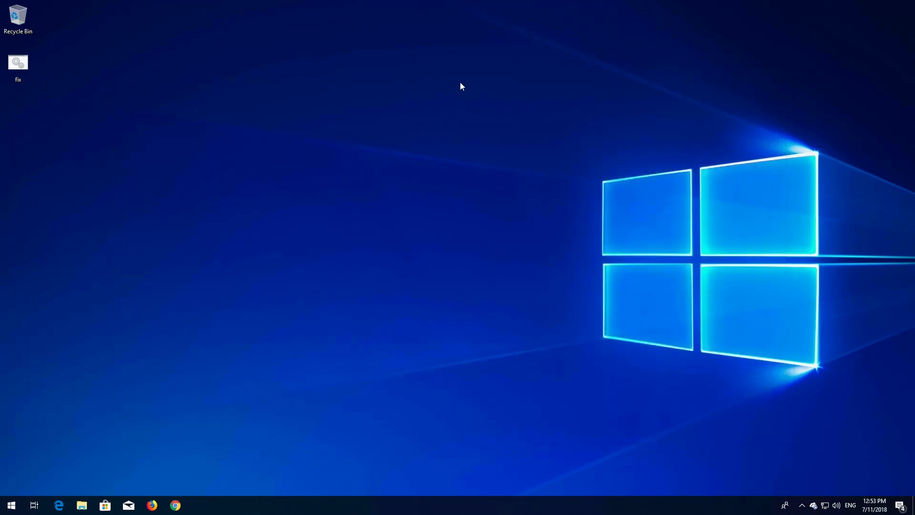
Step: Run the fix script from the desktop as administrator, allow it to make changes, and accept the computer restart
right_click(16, 67)
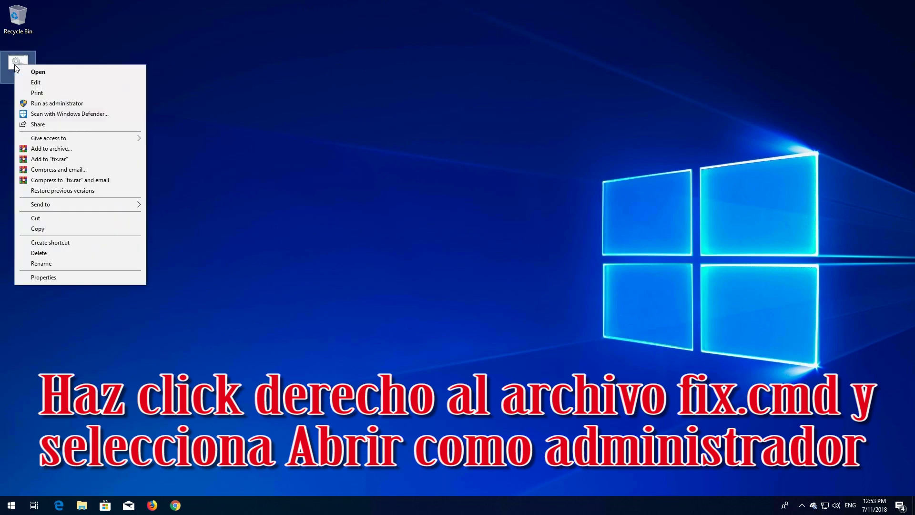
left_click(77, 105)
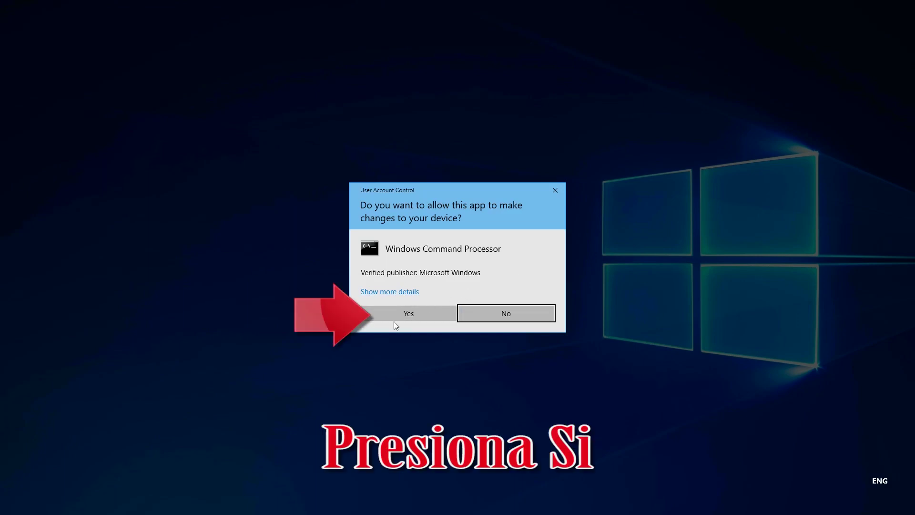
left_click(406, 317)
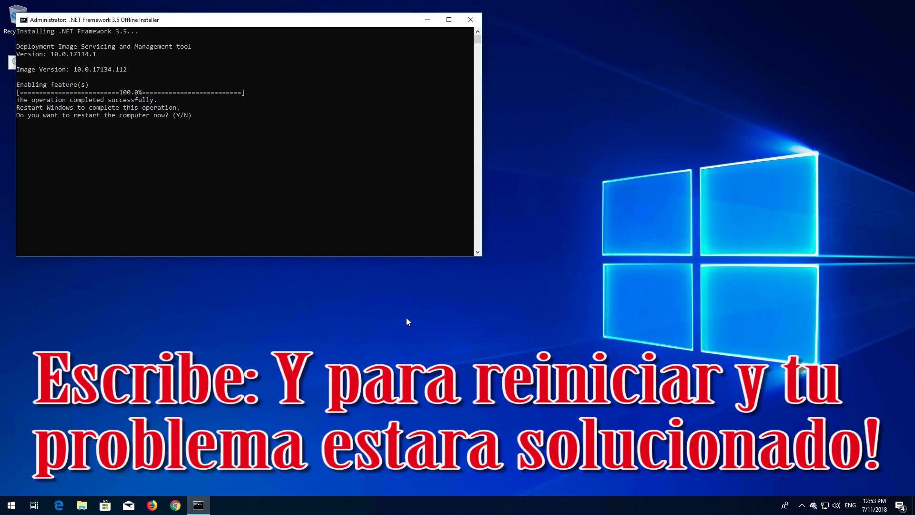
key("y")
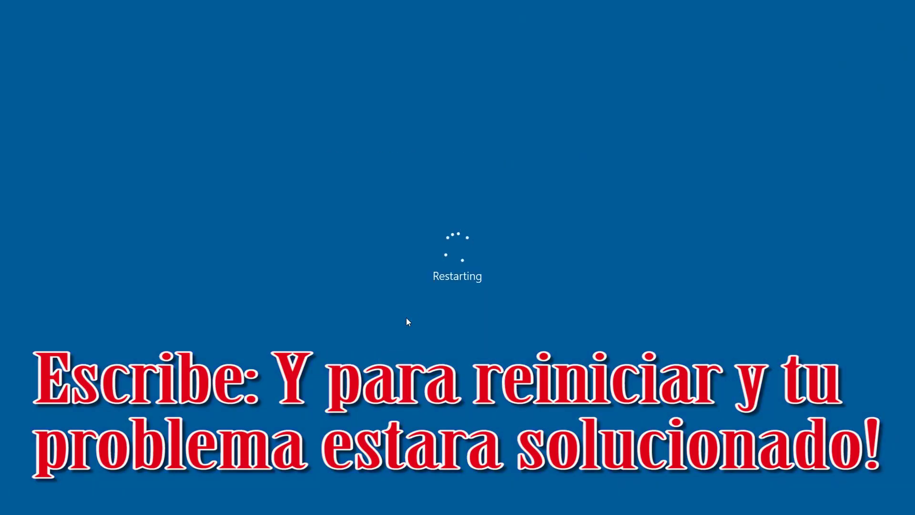